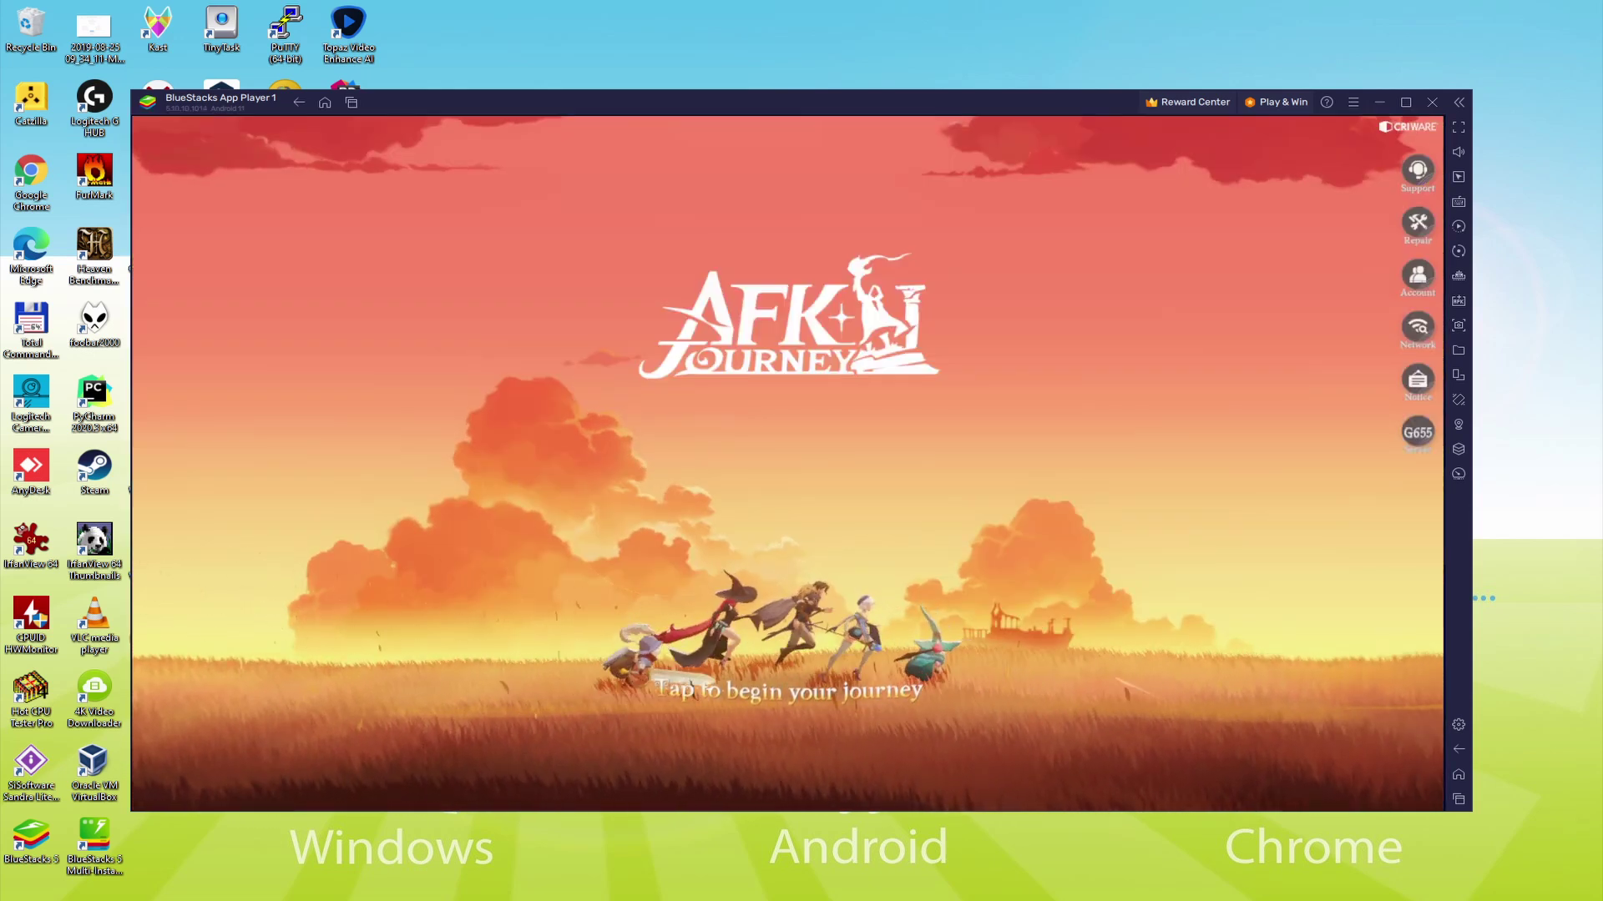
Step: Start AFK Journey from its title screen with 'Tap to begin your journey'
click(879, 729)
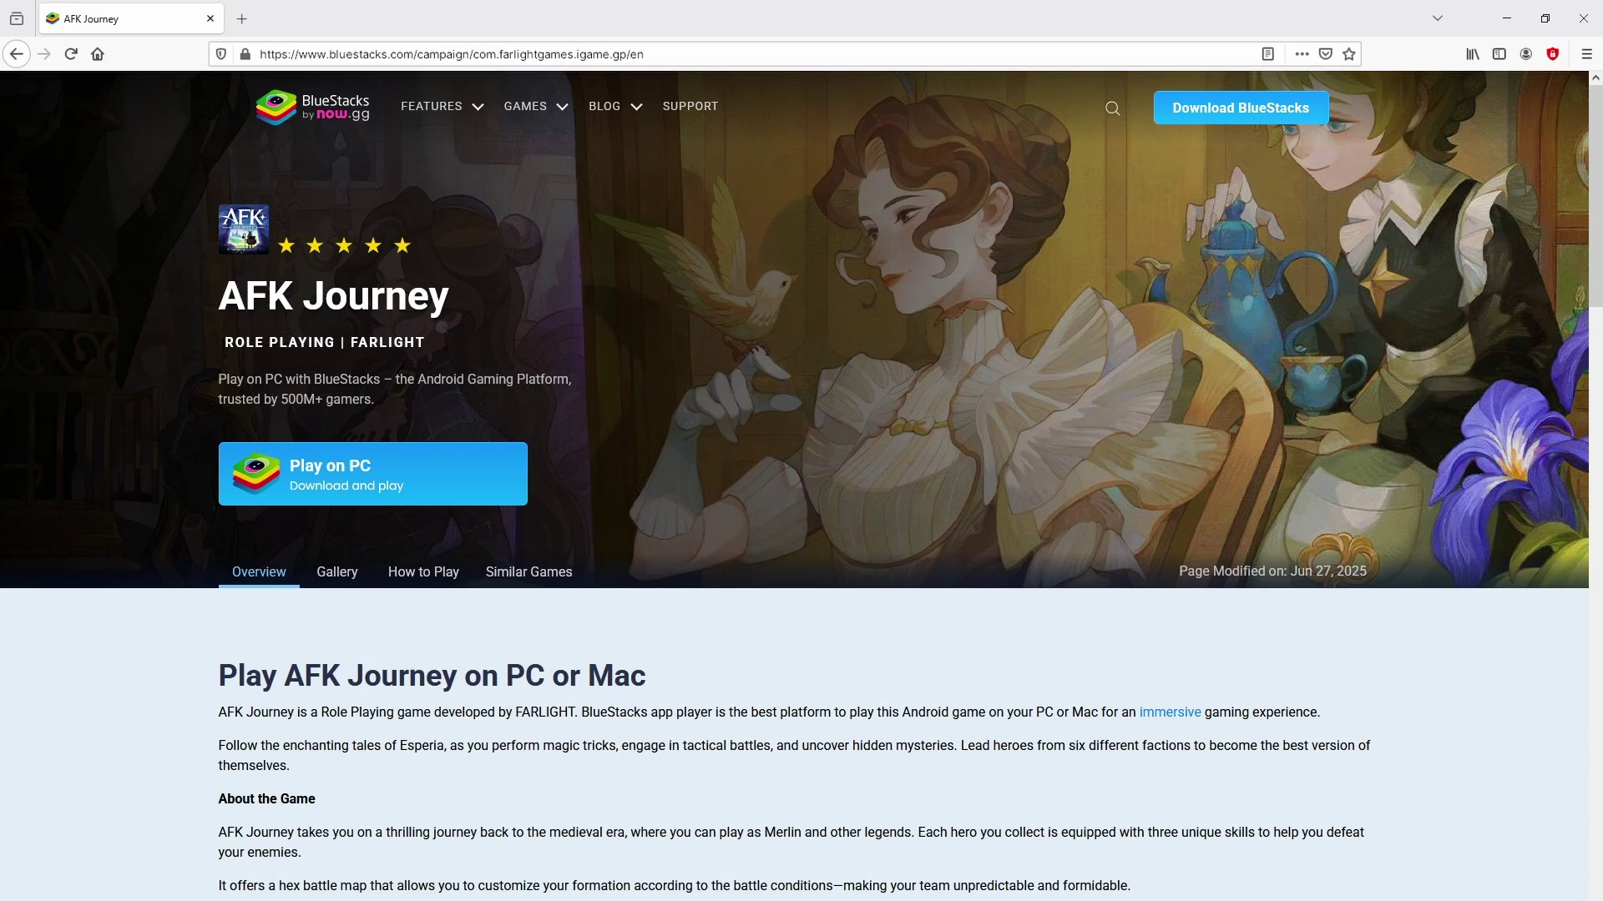
scroll(802, 482, down, 3)
scroll(801, 482, down, 3)
scroll(801, 482, down, 4)
scroll(802, 482, down, 4)
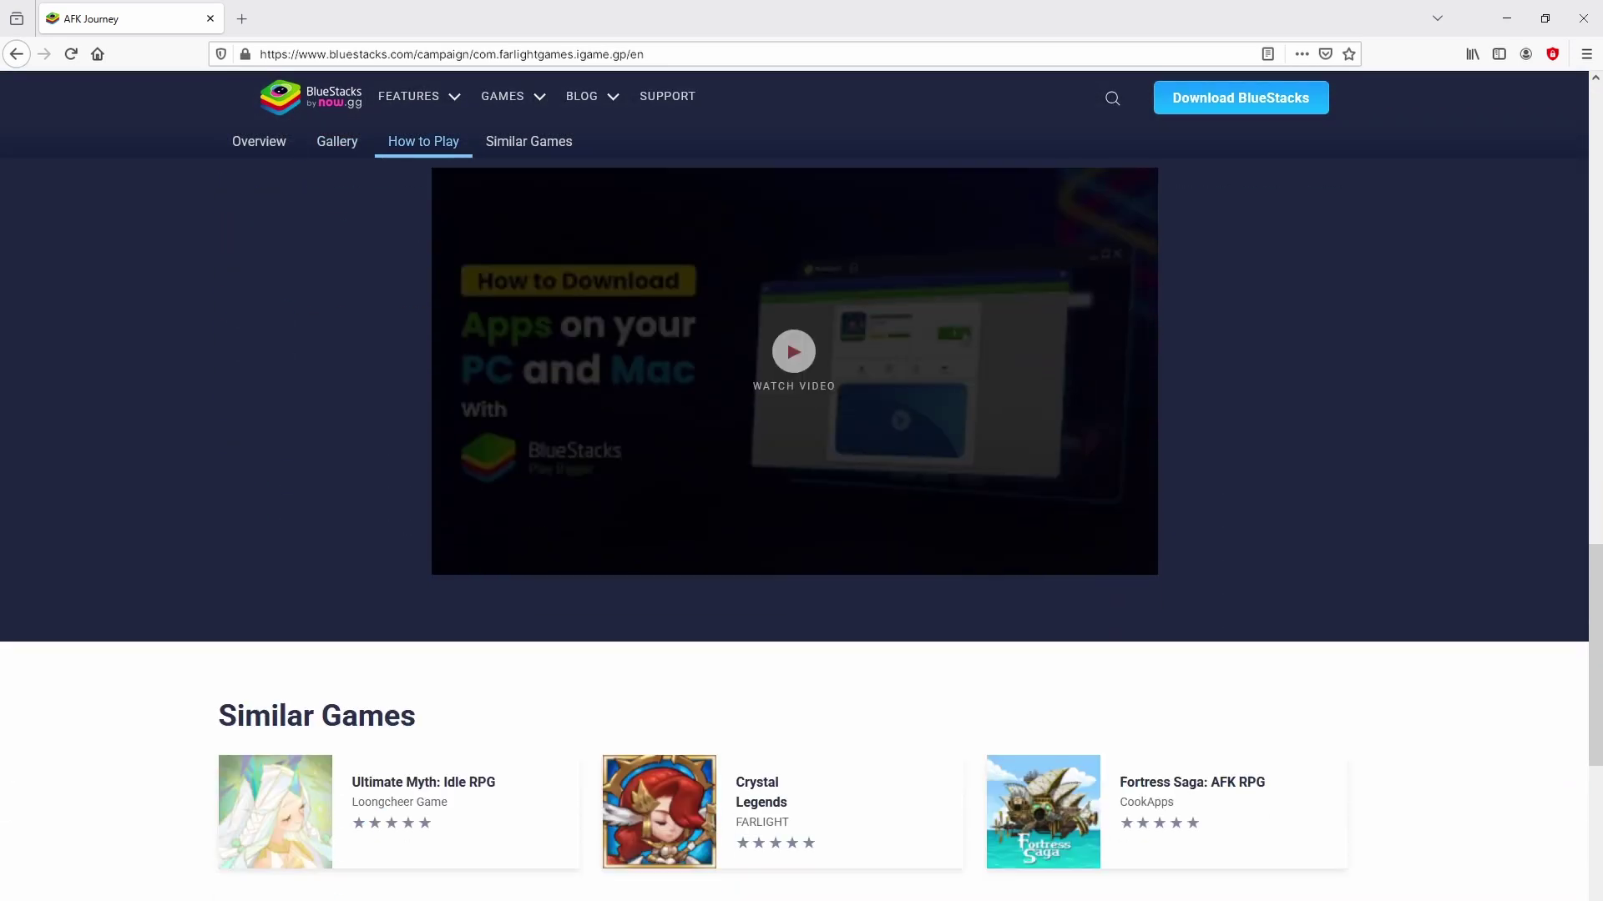
scroll(801, 482, up, 10)
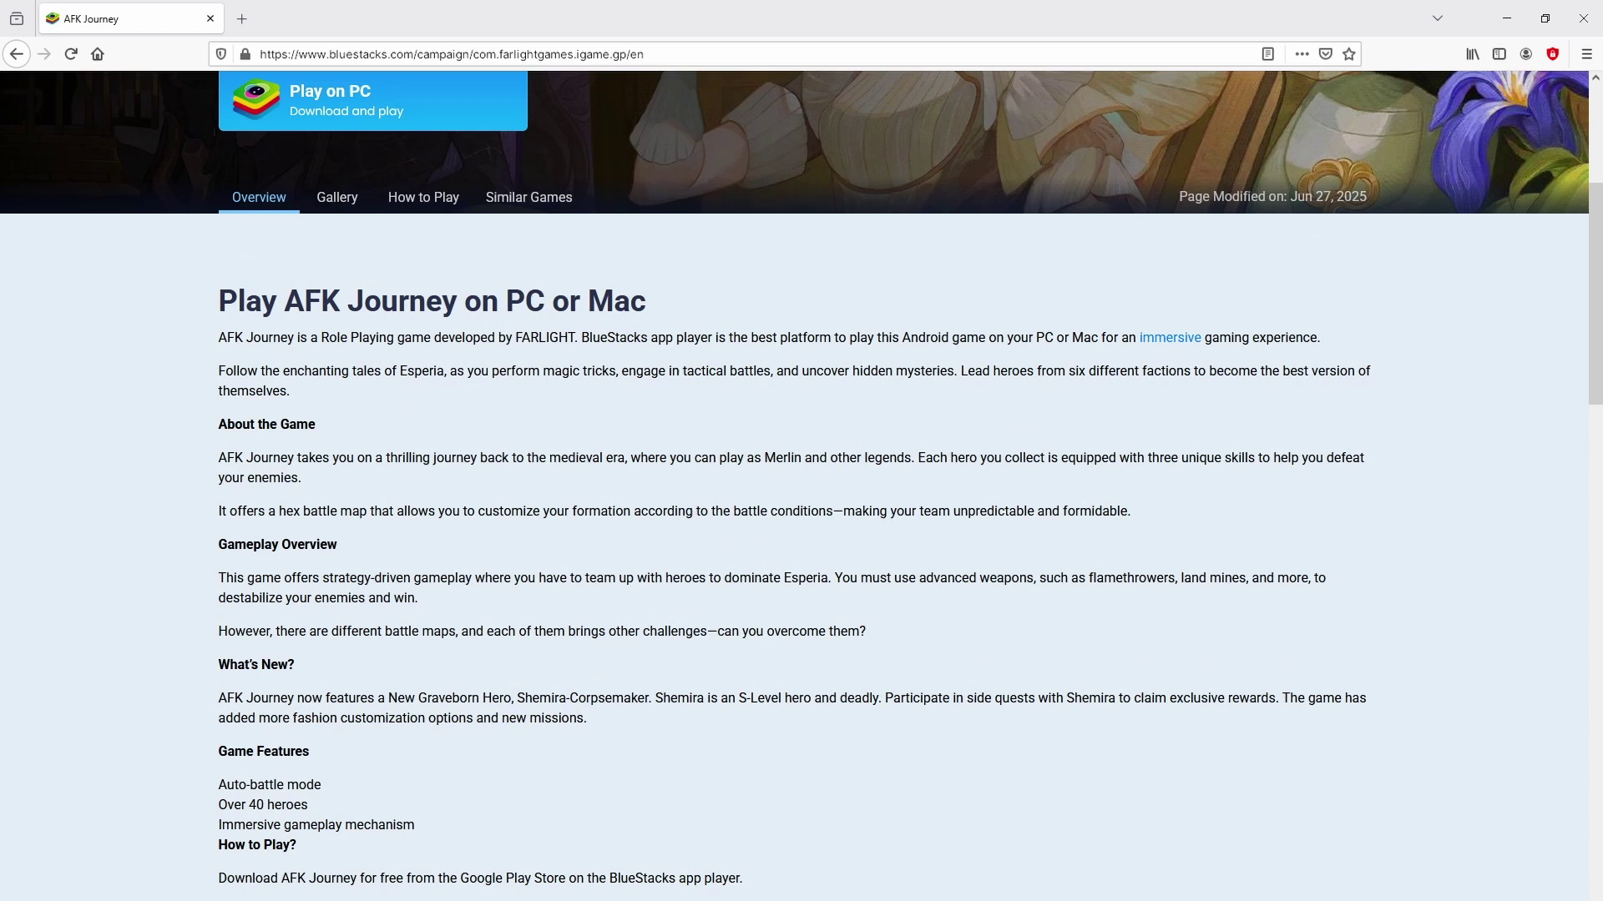
scroll(801, 482, up, 3)
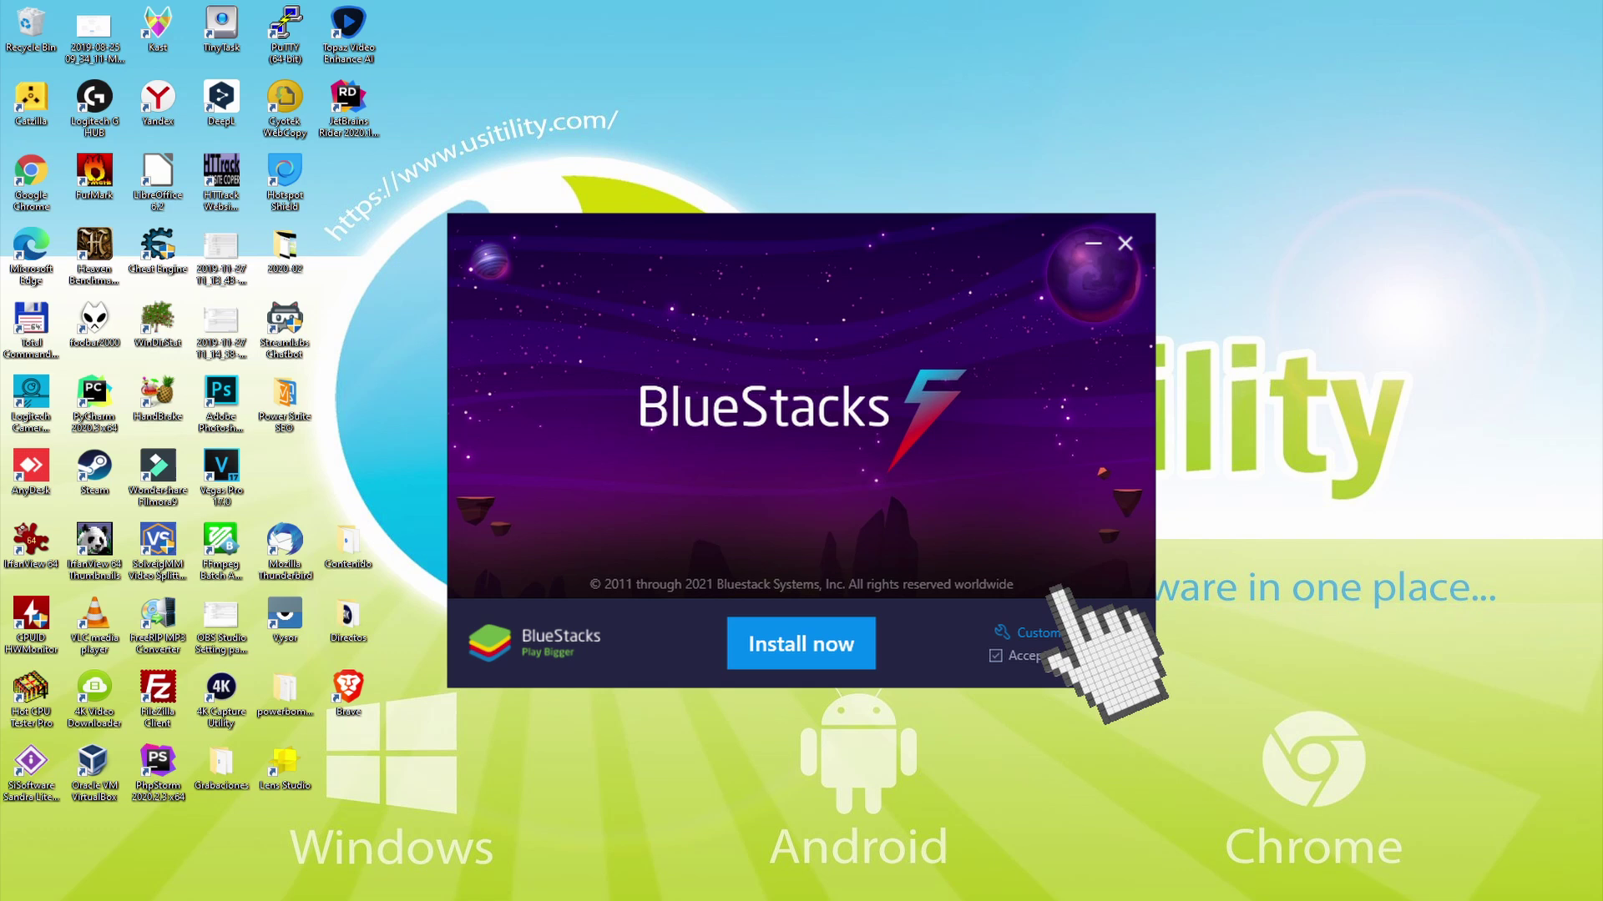
click(1037, 632)
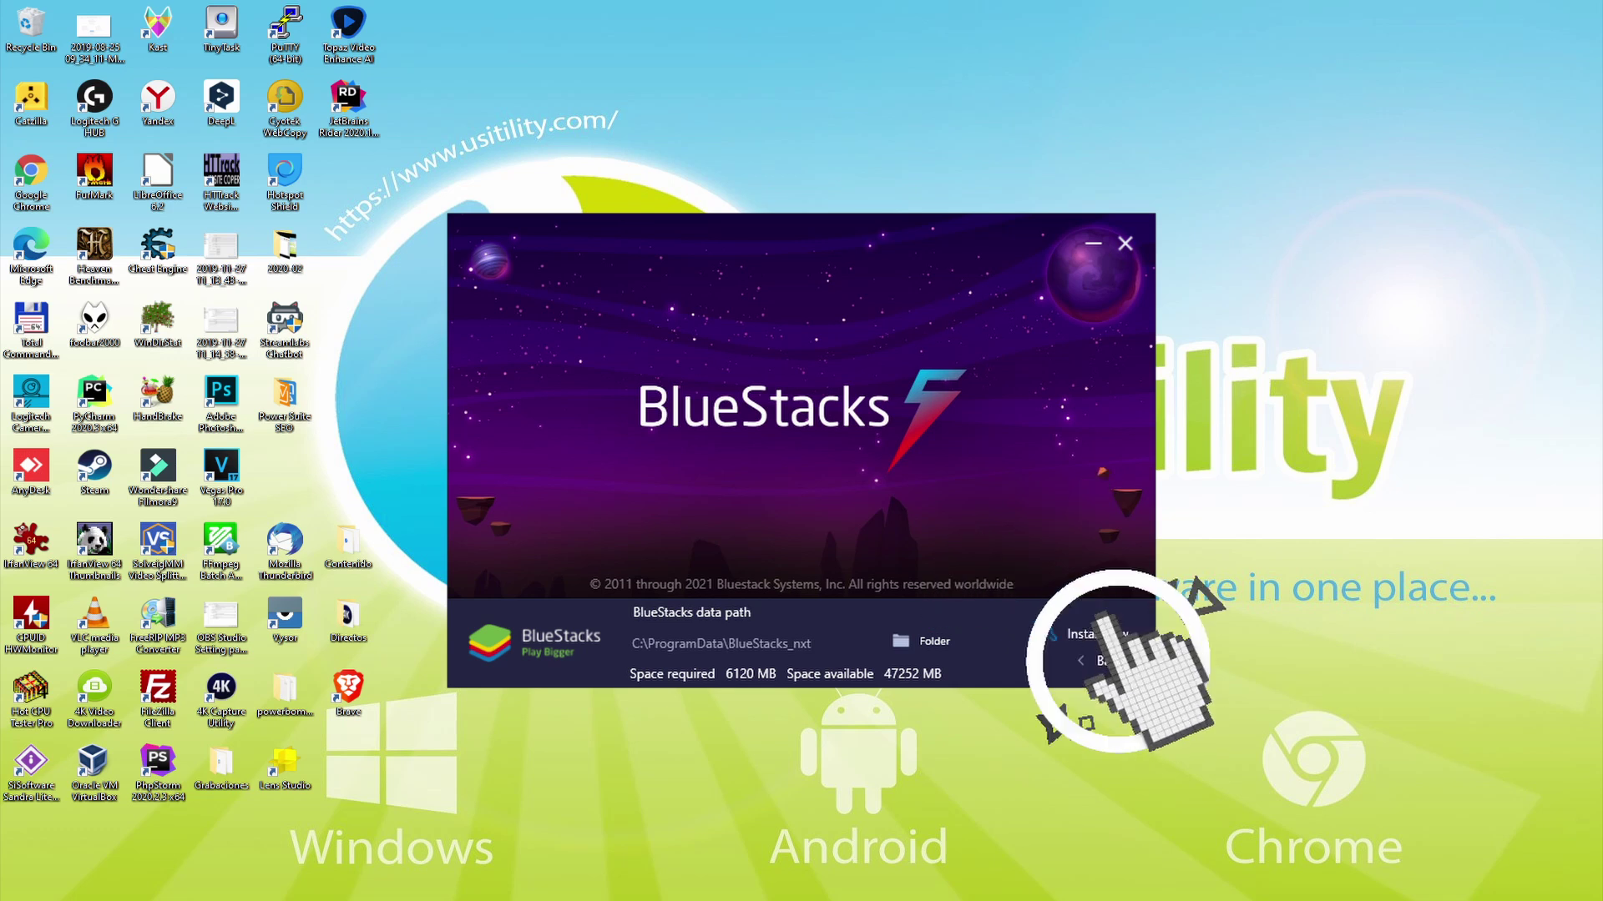
click(1097, 660)
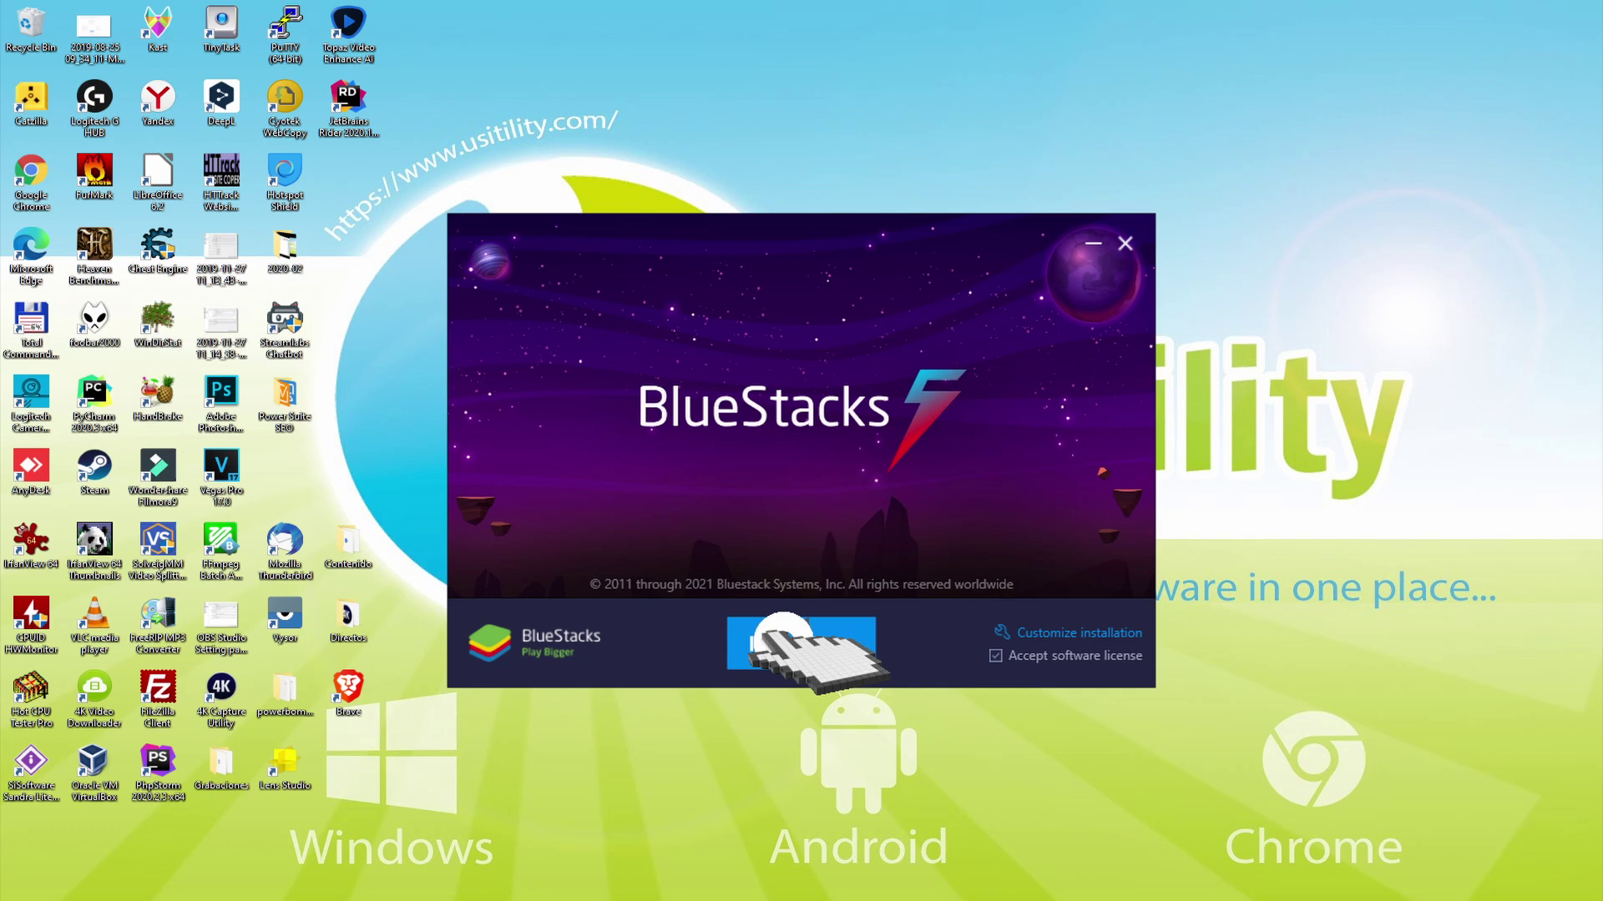
Step: Begin installing BlueStacks 5 with default settings using Install now
click(801, 644)
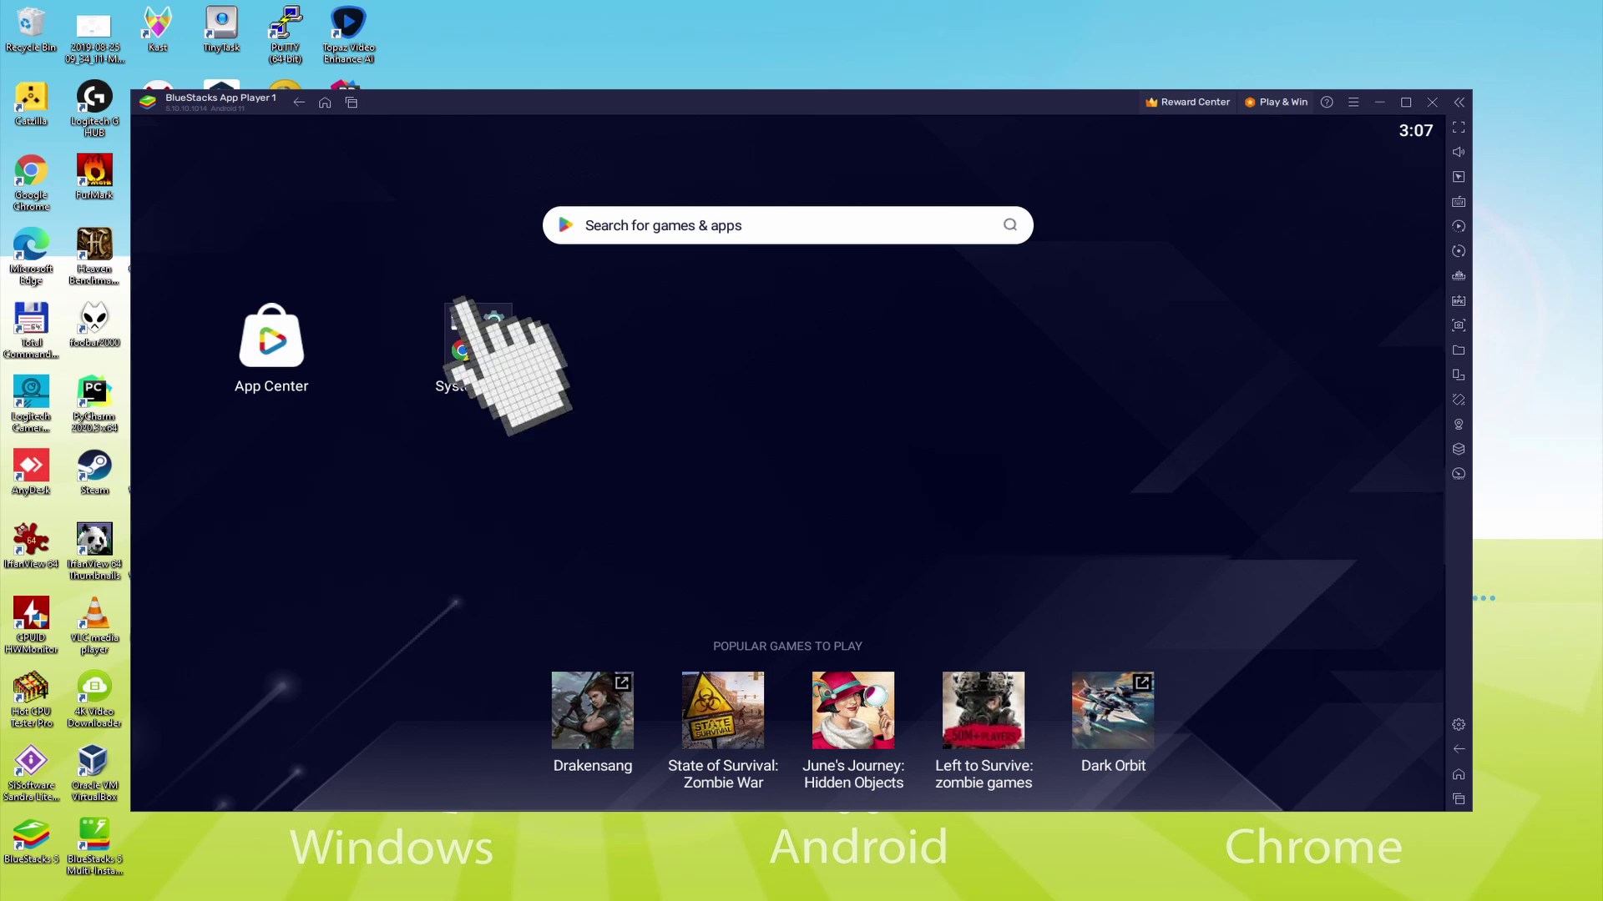
Step: Launch the Play Store from the System apps folder to begin Google sign-in
click(477, 341)
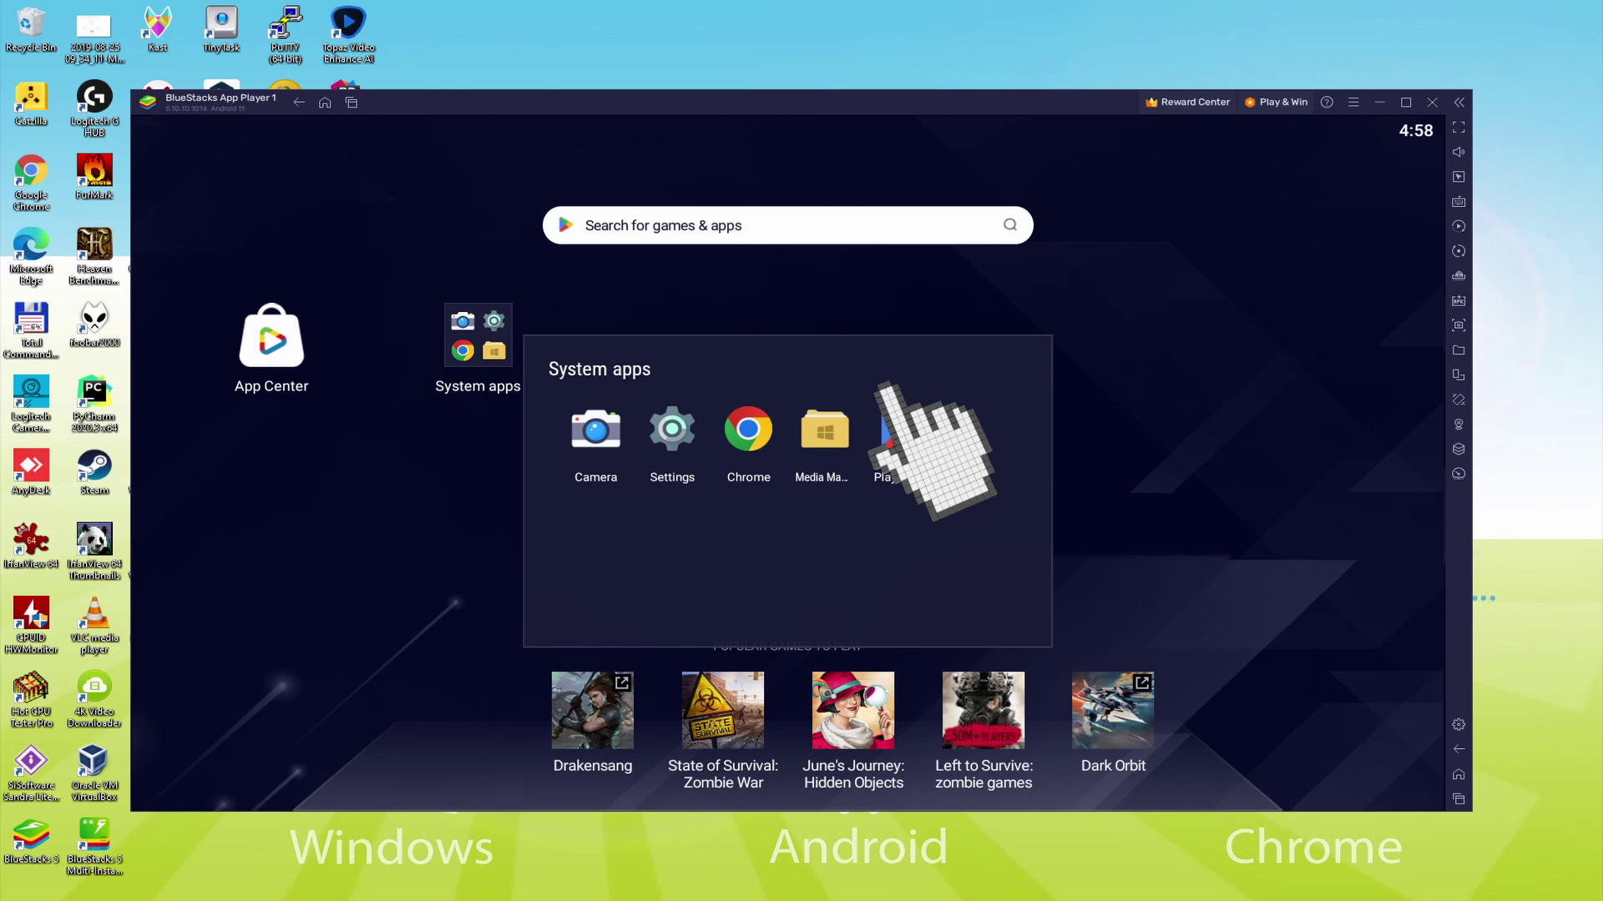
click(889, 432)
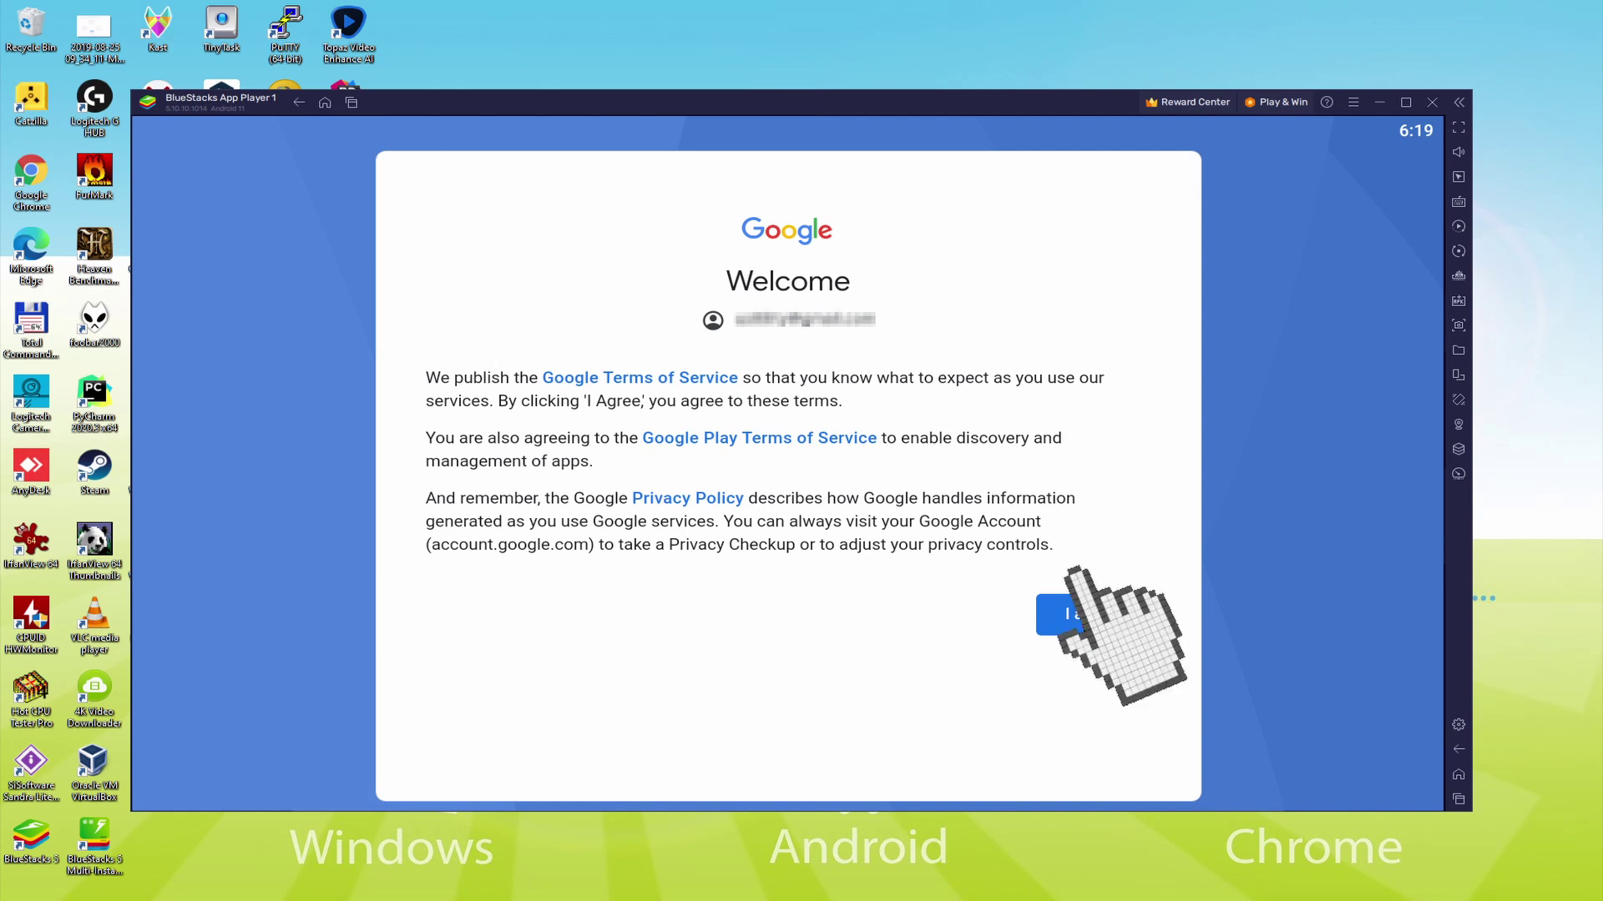
Step: Agree to Google's terms, switch off Google Drive backup, and accept the services
click(1077, 615)
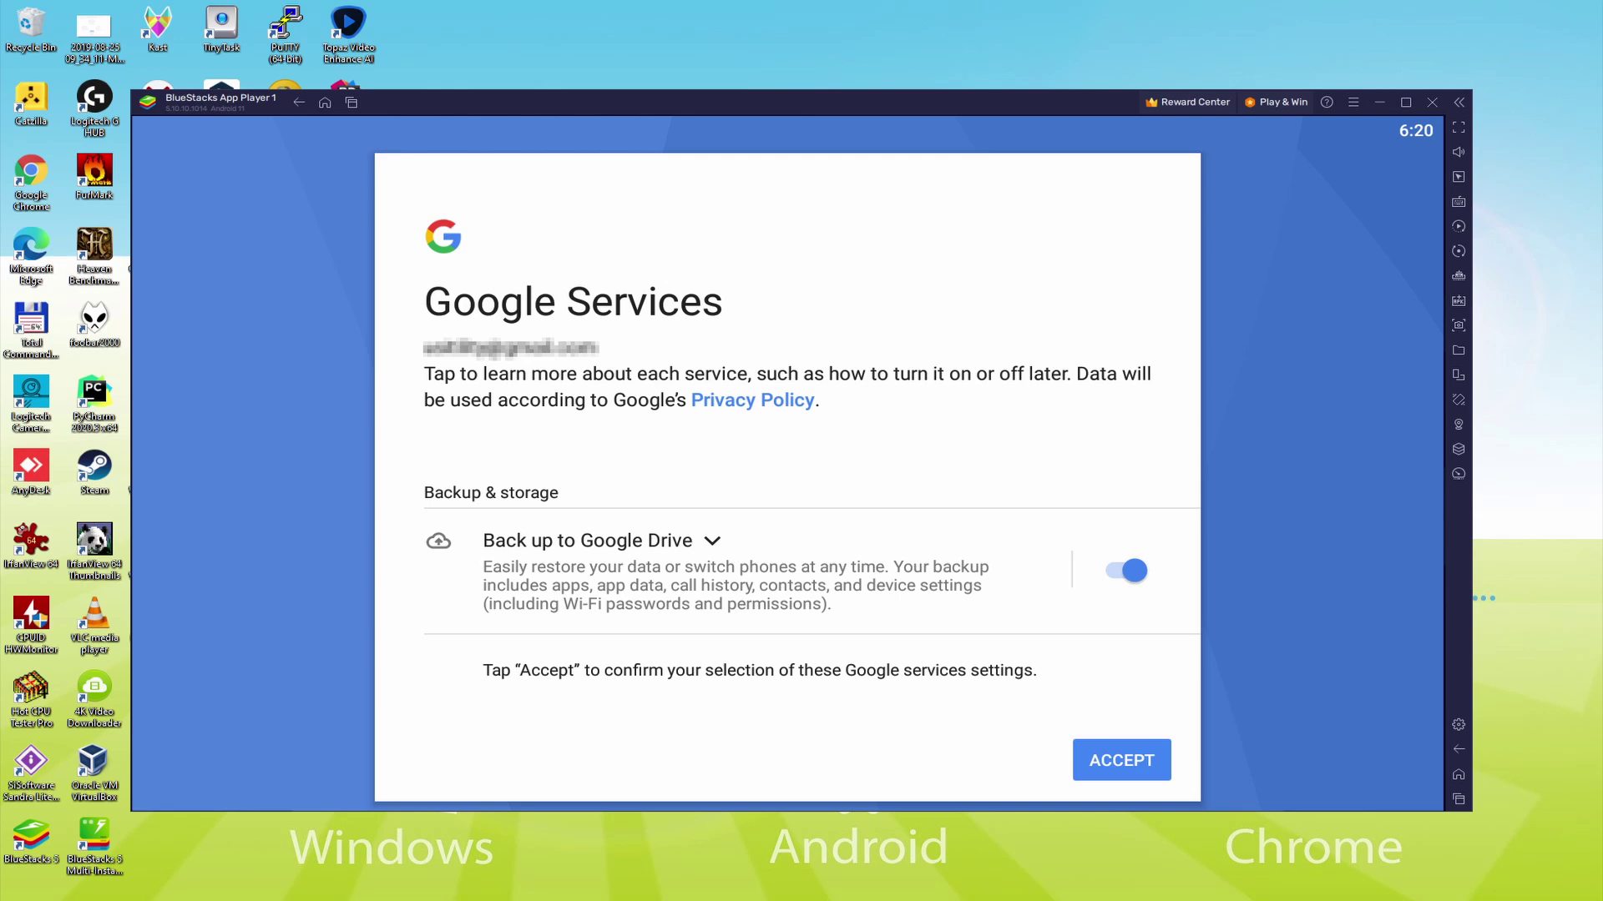
click(1121, 571)
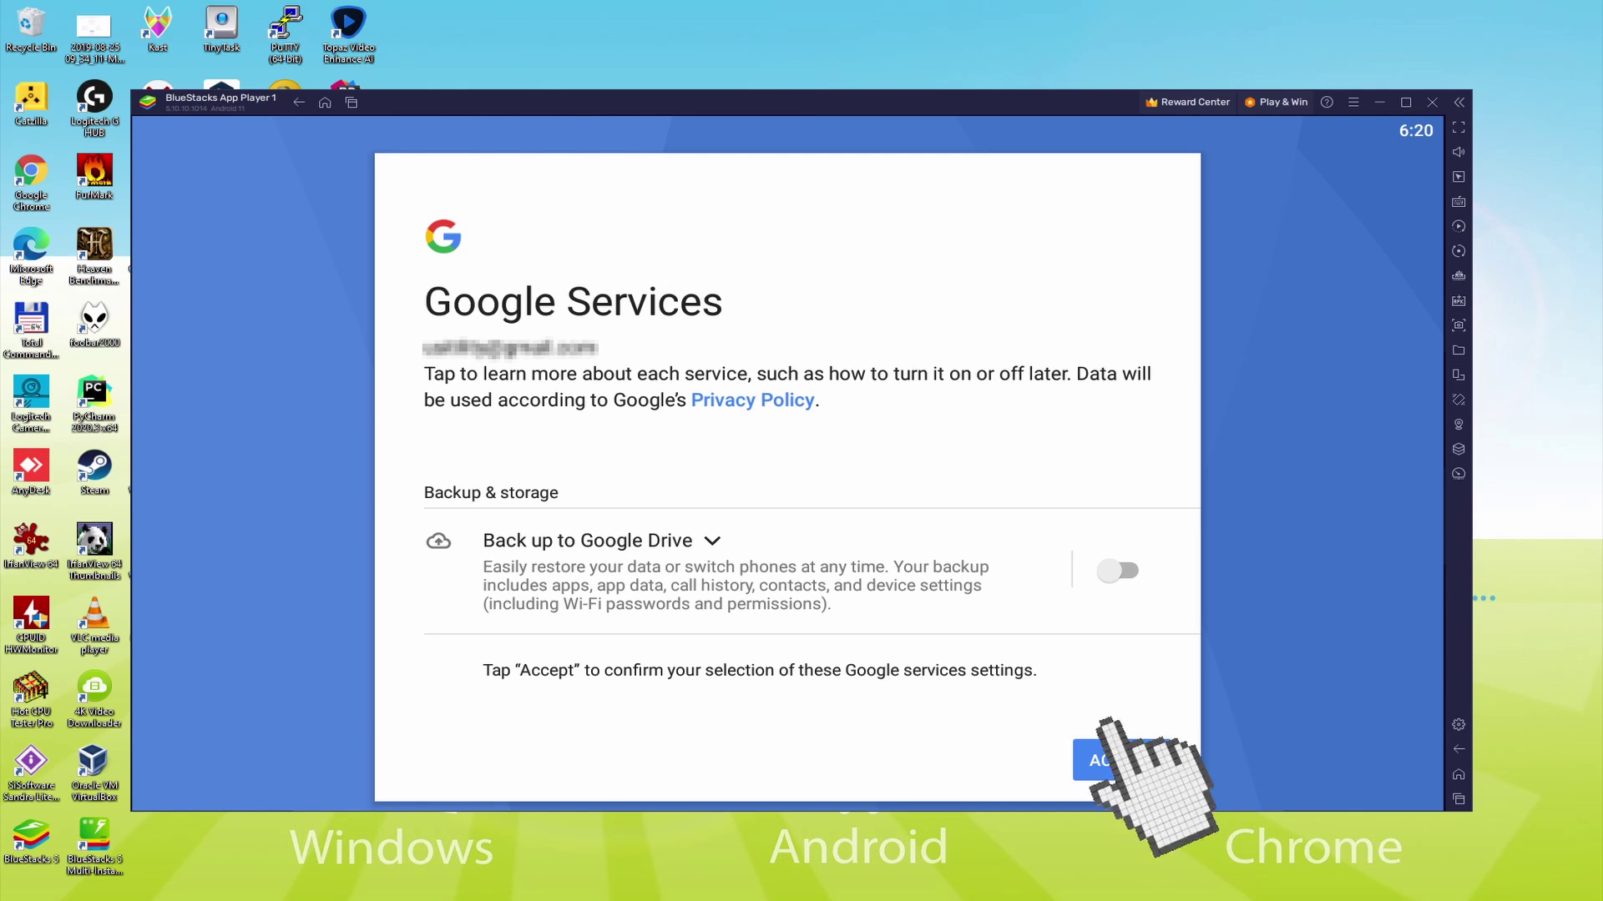
click(1102, 759)
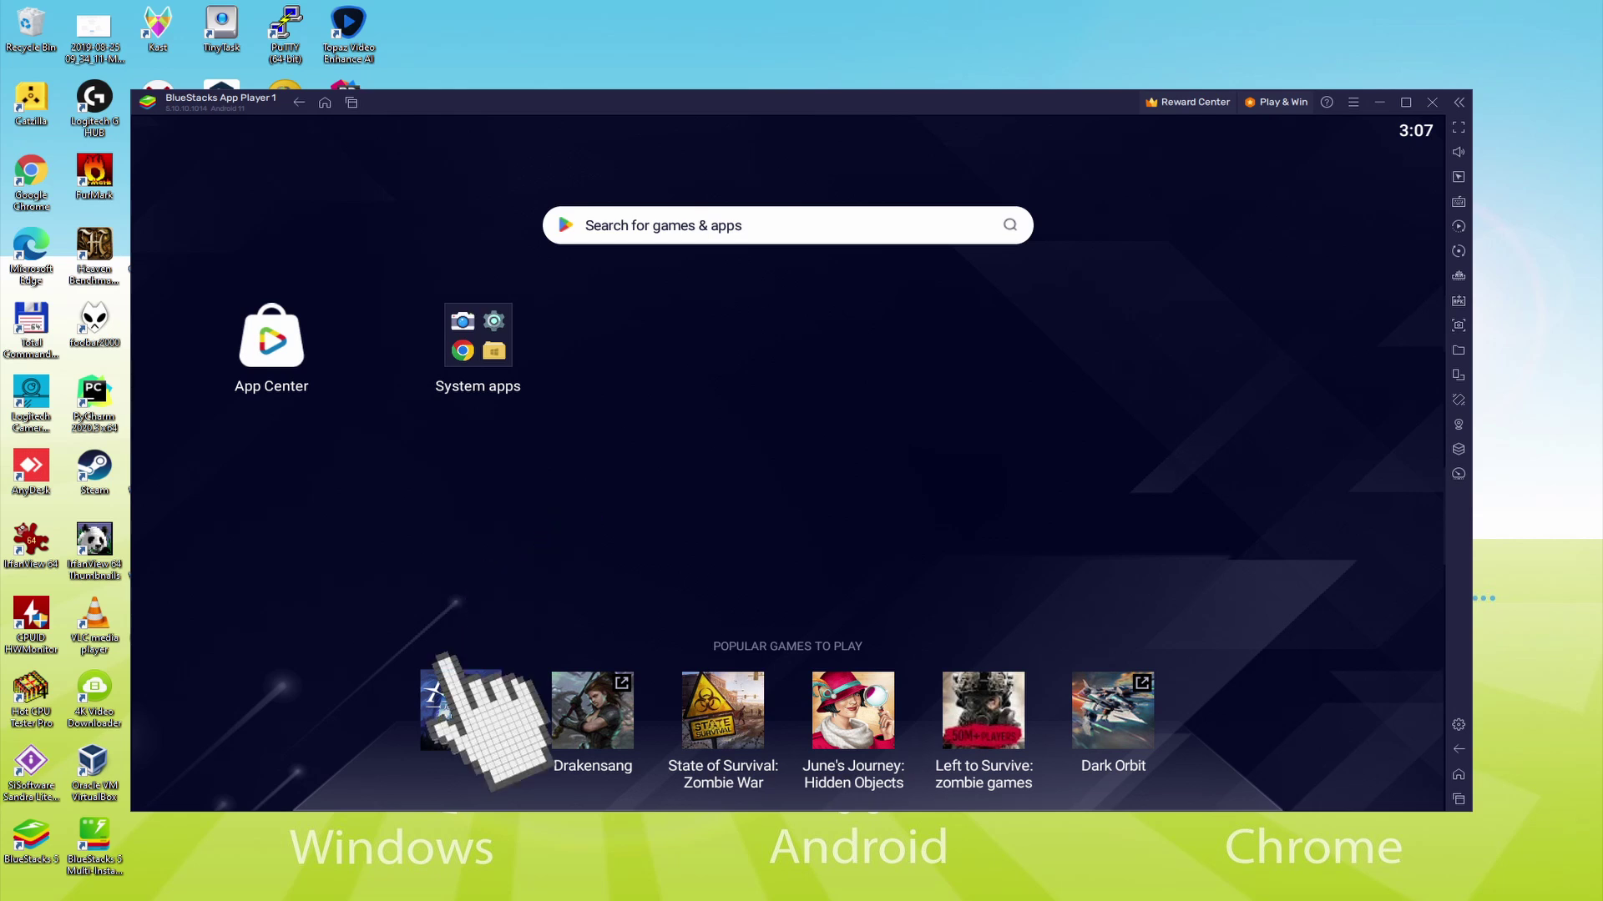
Step: Open the AFK Journey store page and start its installation
click(460, 708)
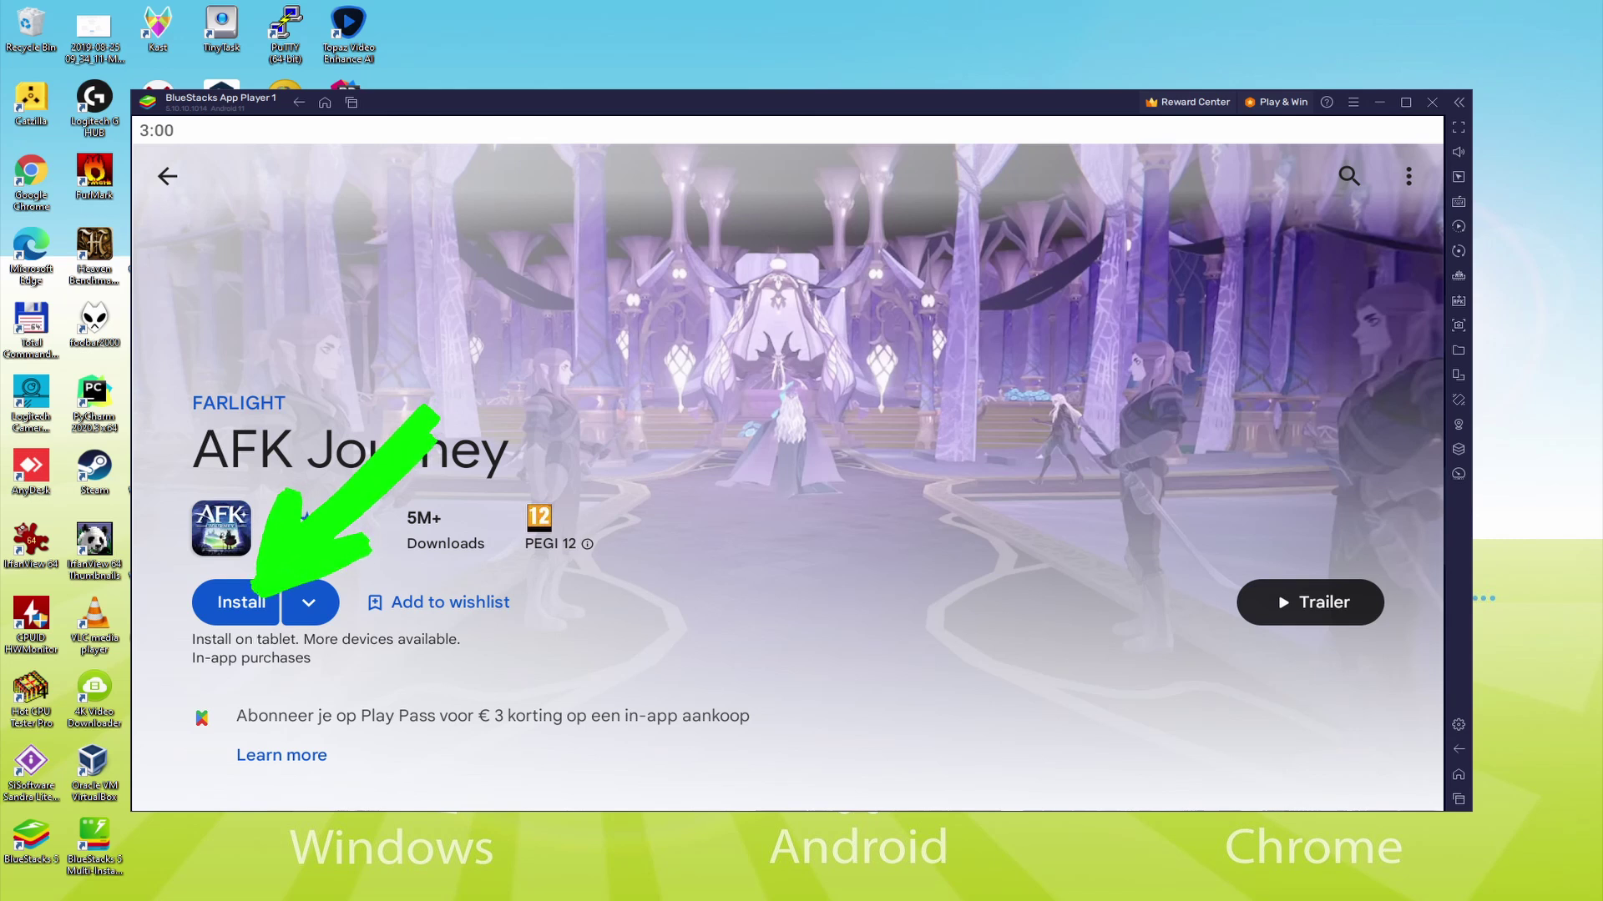
click(244, 598)
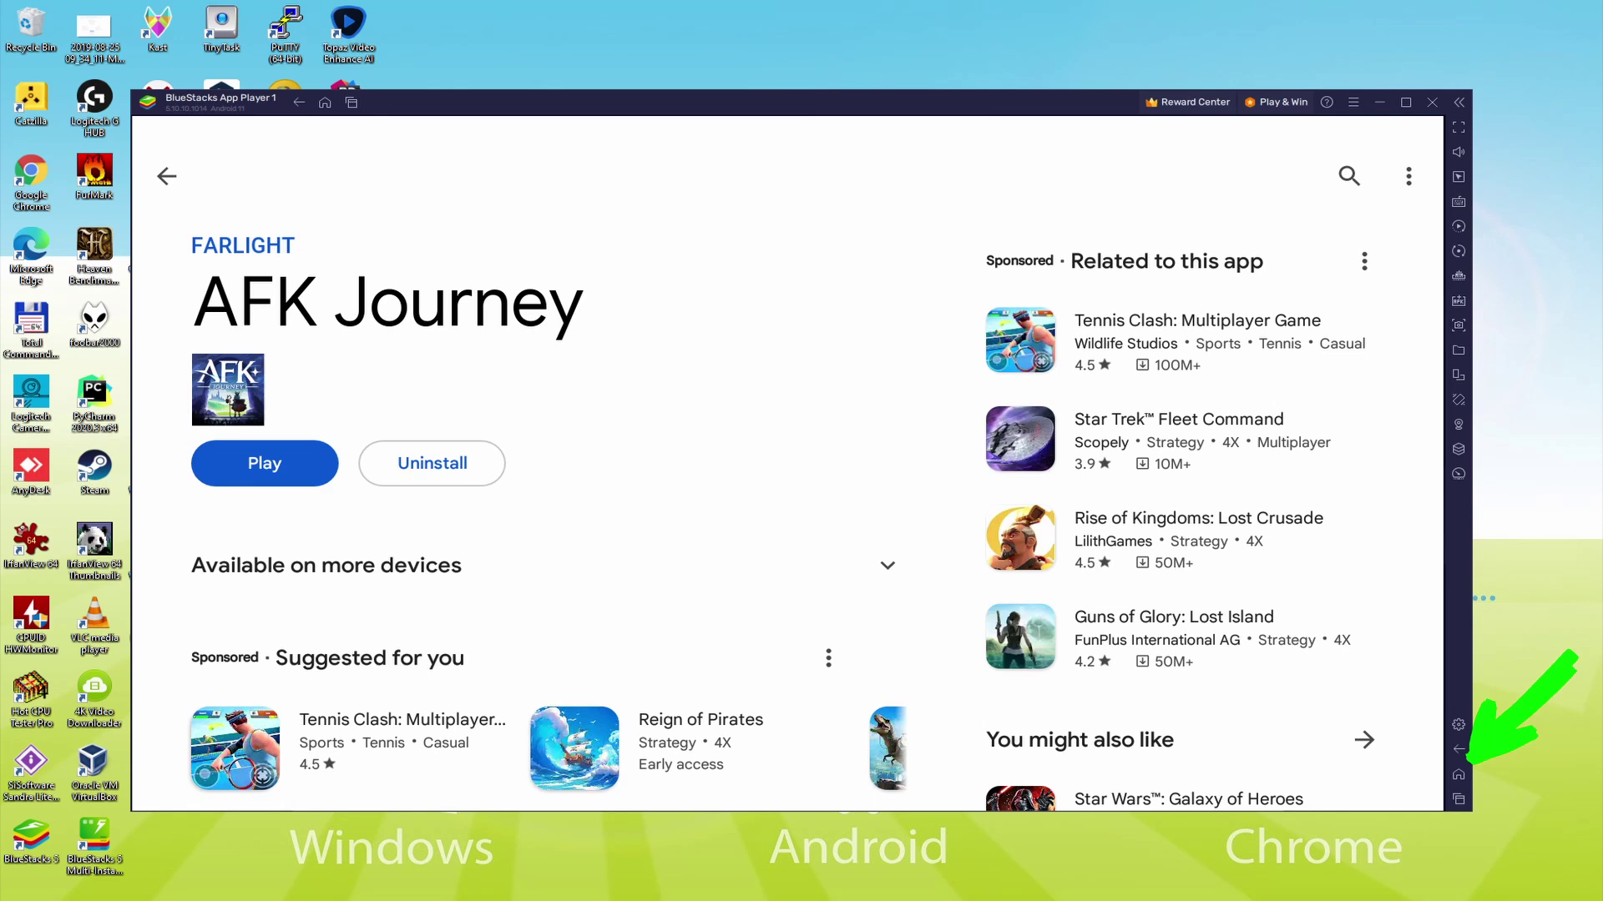
Step: Return to the BlueStacks home screen and launch AFK Journey from its icon
click(1457, 750)
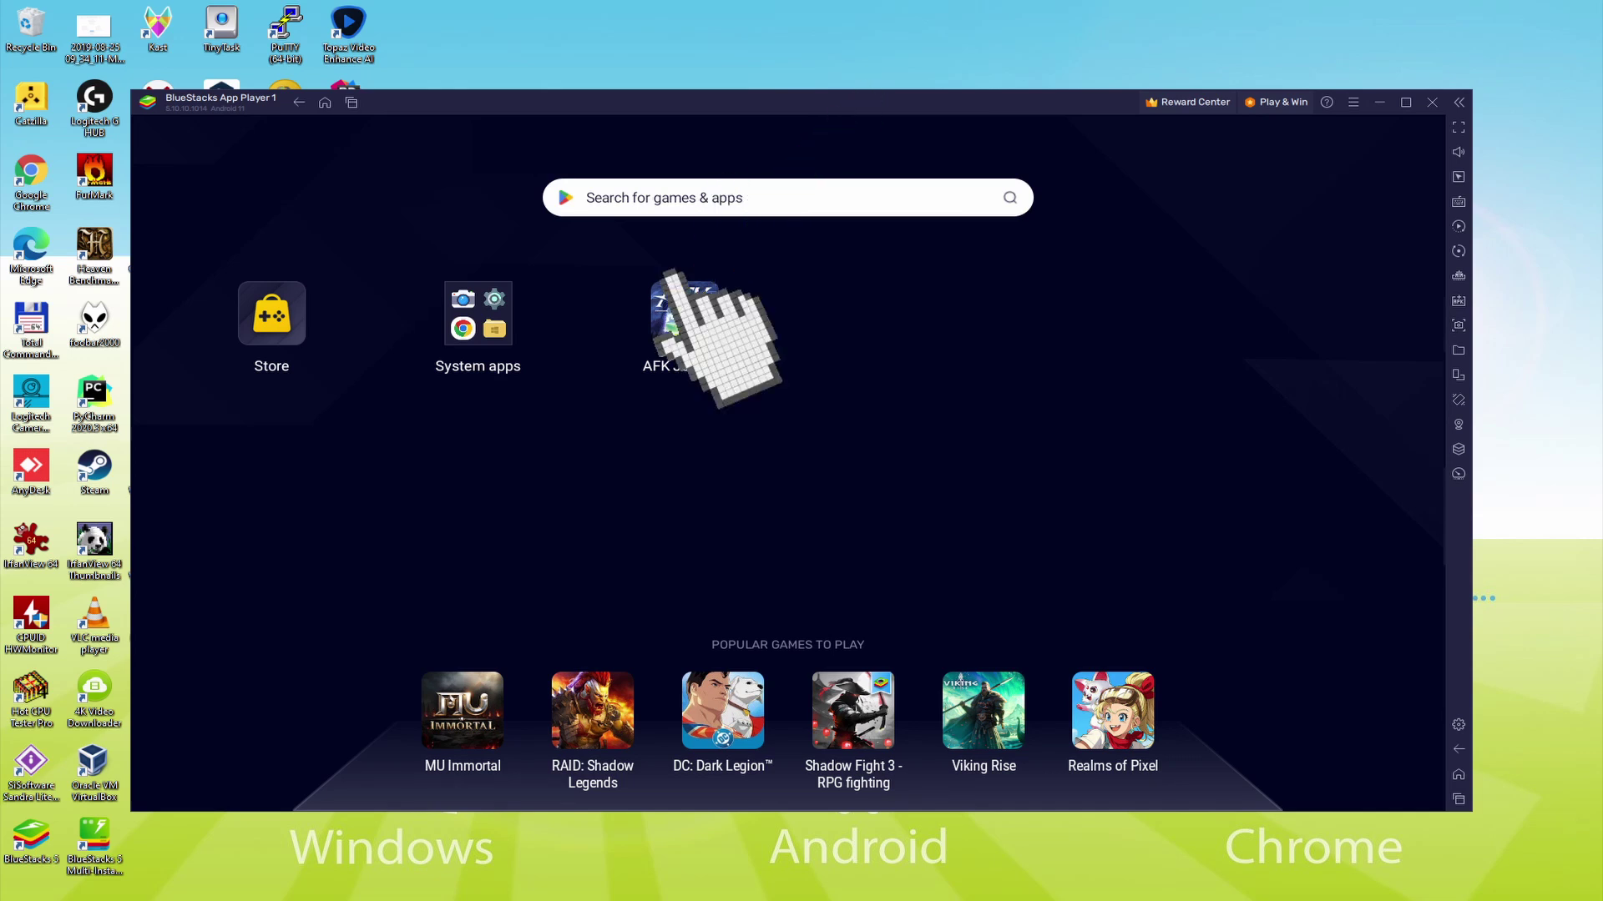
click(683, 311)
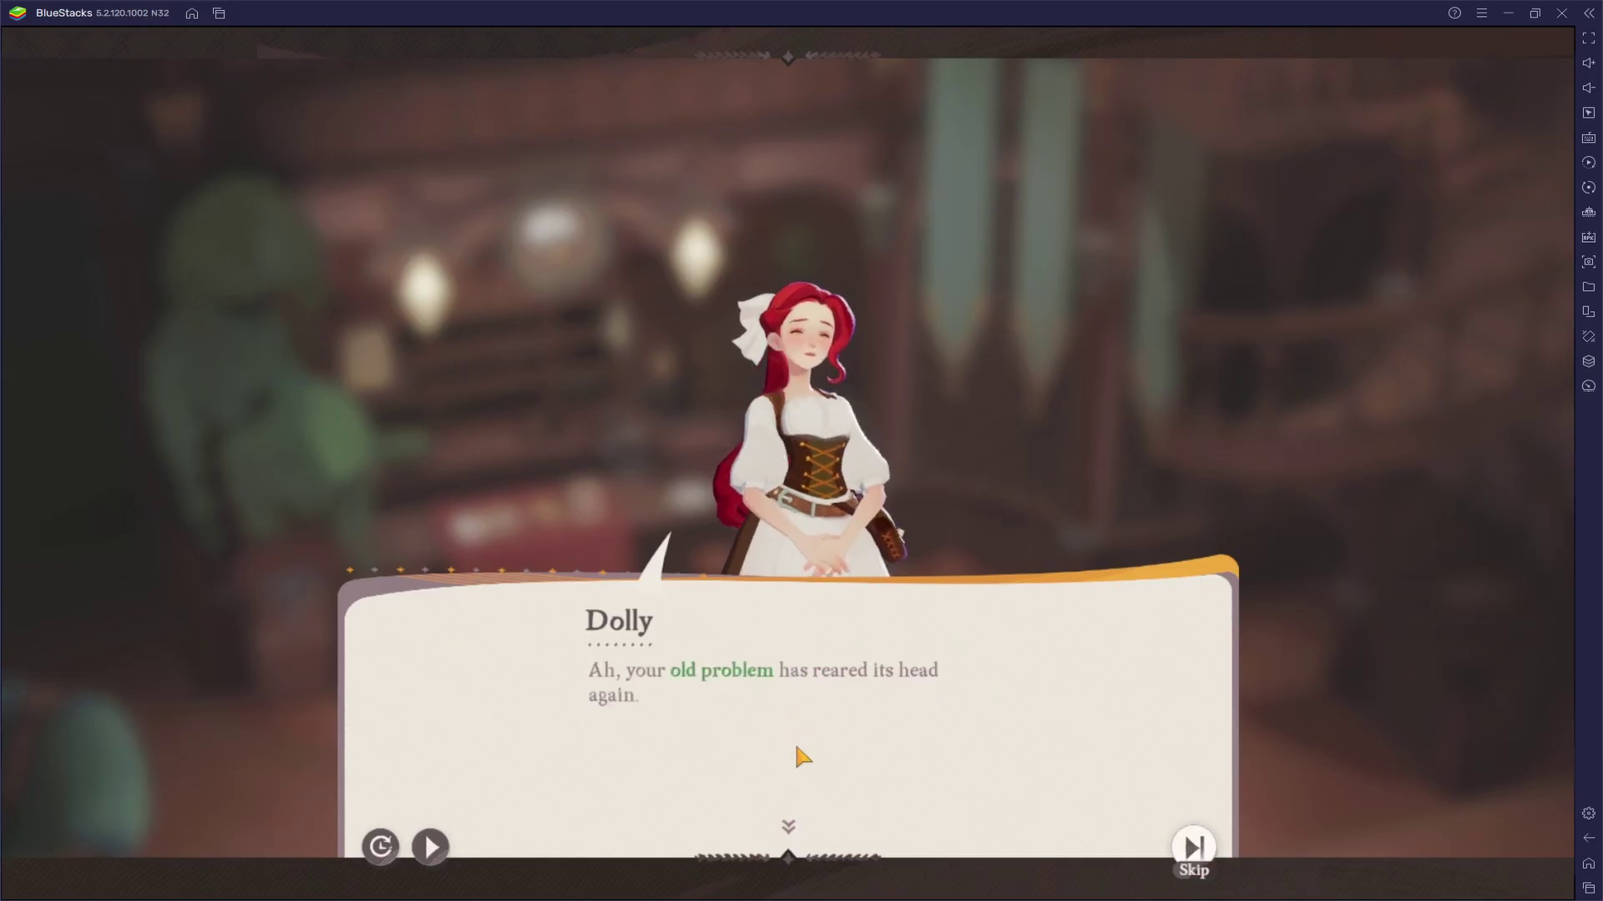
Step: Advance through three of Dolly's dialogue lines to reach the fire warning
click(787, 783)
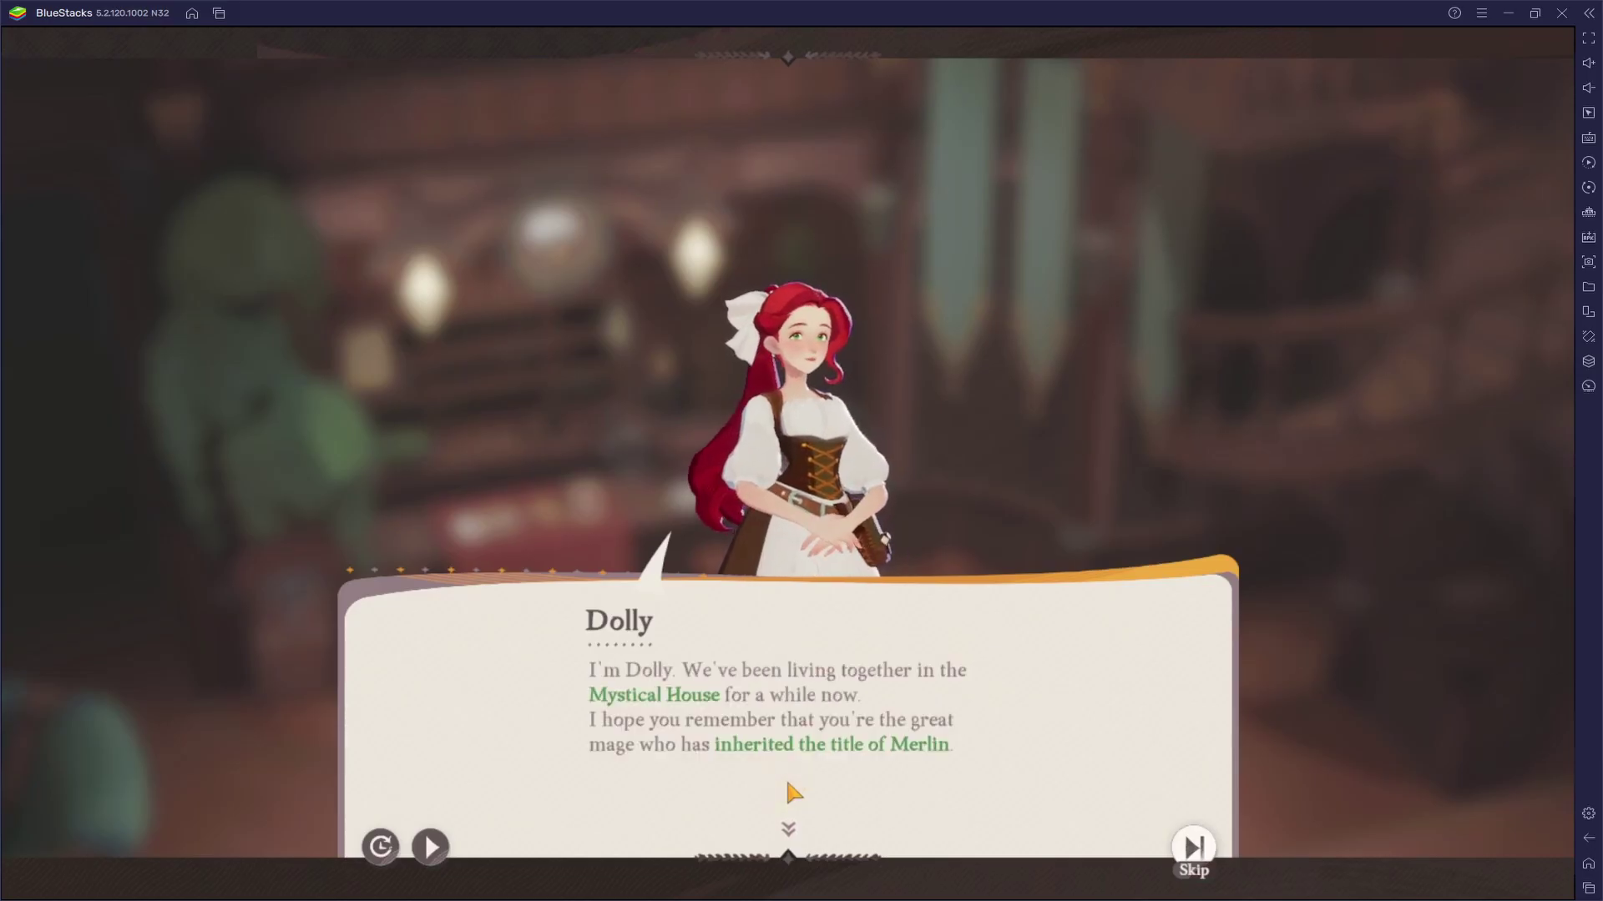
click(787, 783)
click(786, 783)
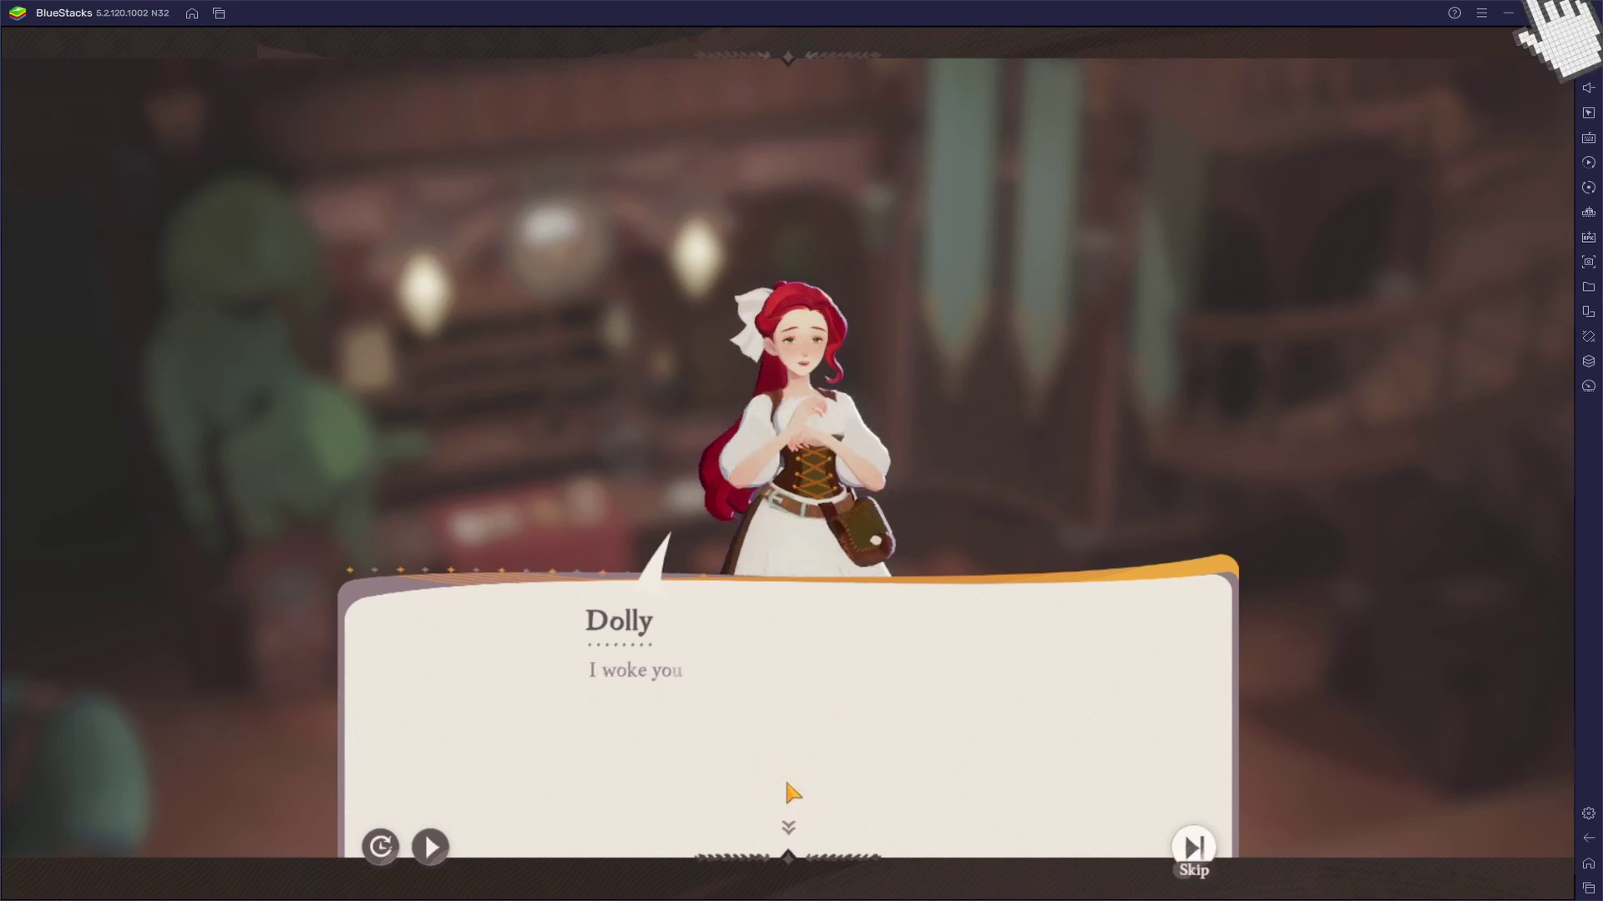
Step: Reply 'Who's Chippy?' and continue through Dolly's explanation about the fire
click(789, 789)
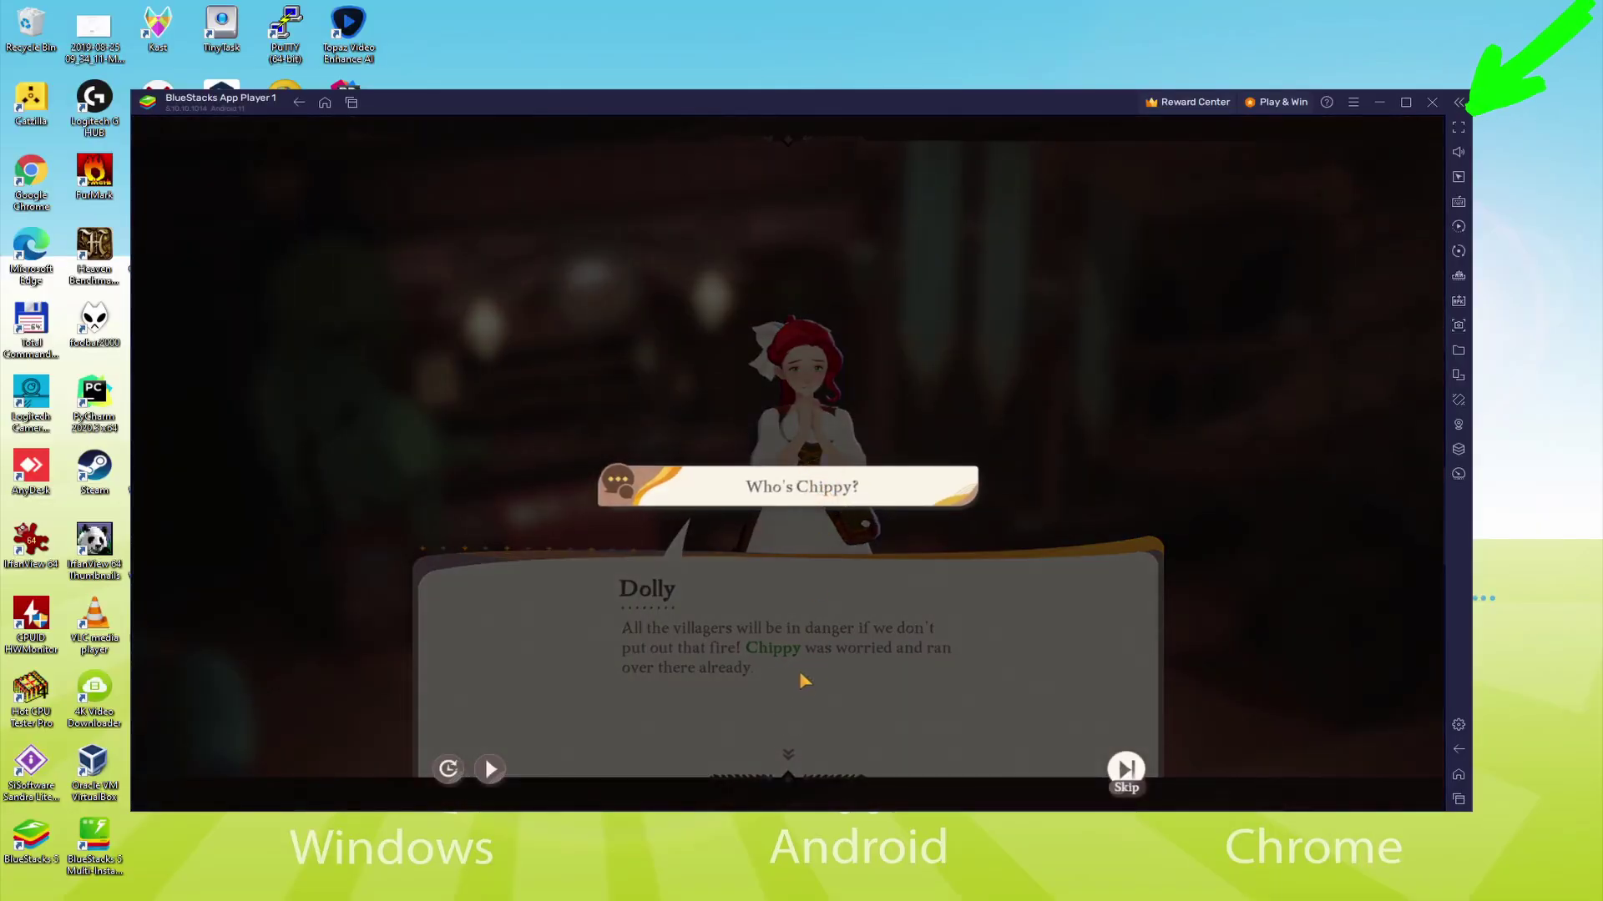
click(802, 683)
click(788, 726)
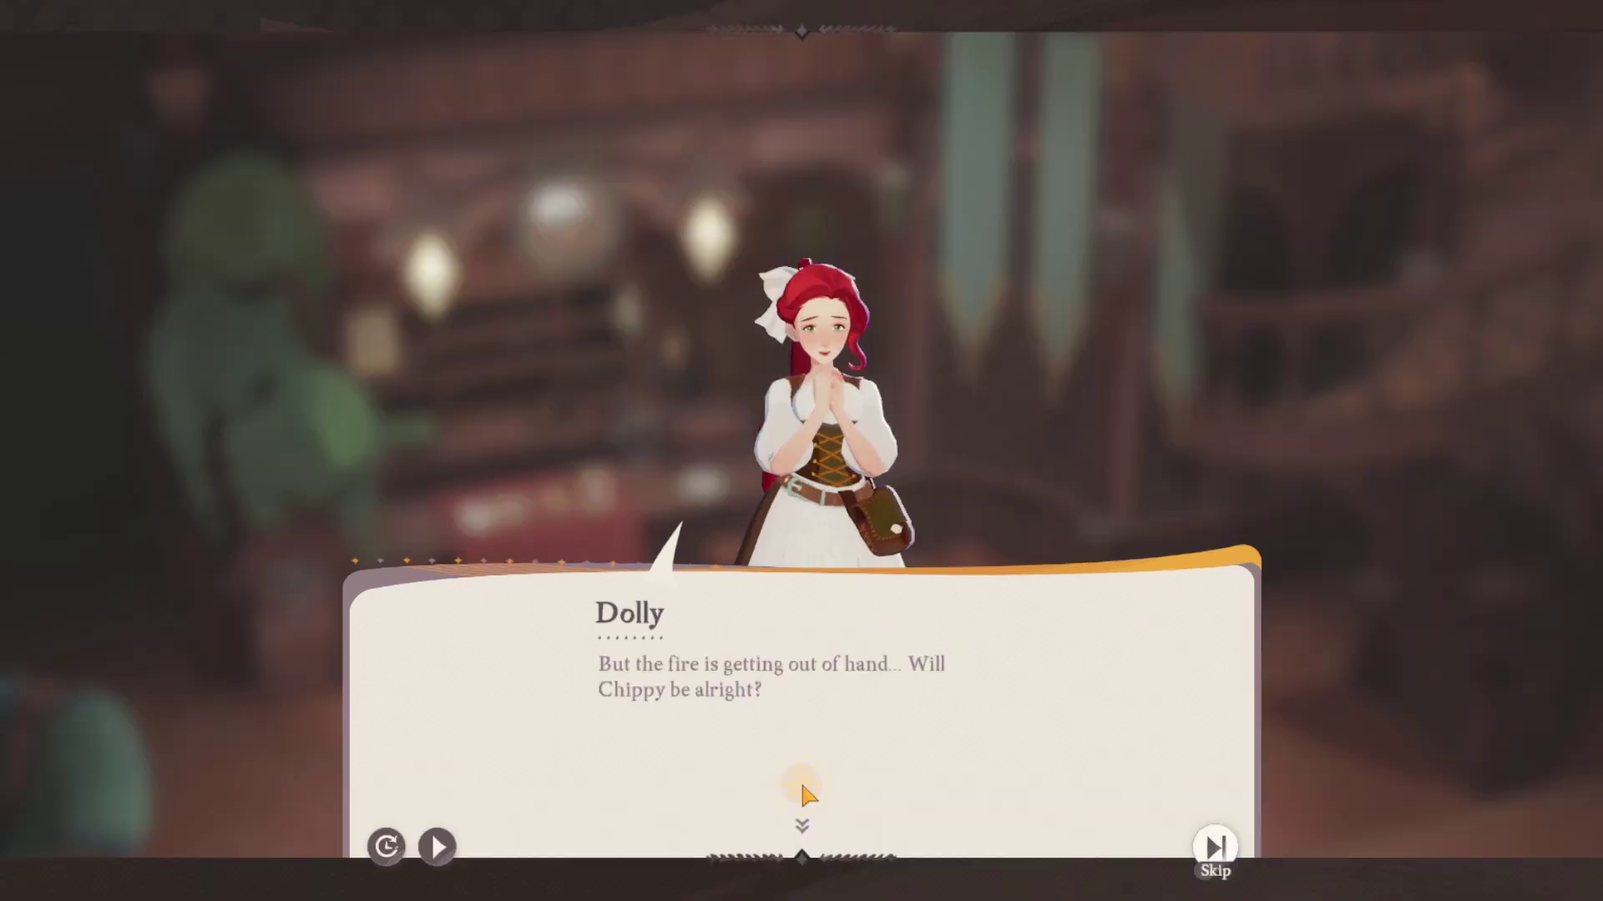
click(801, 791)
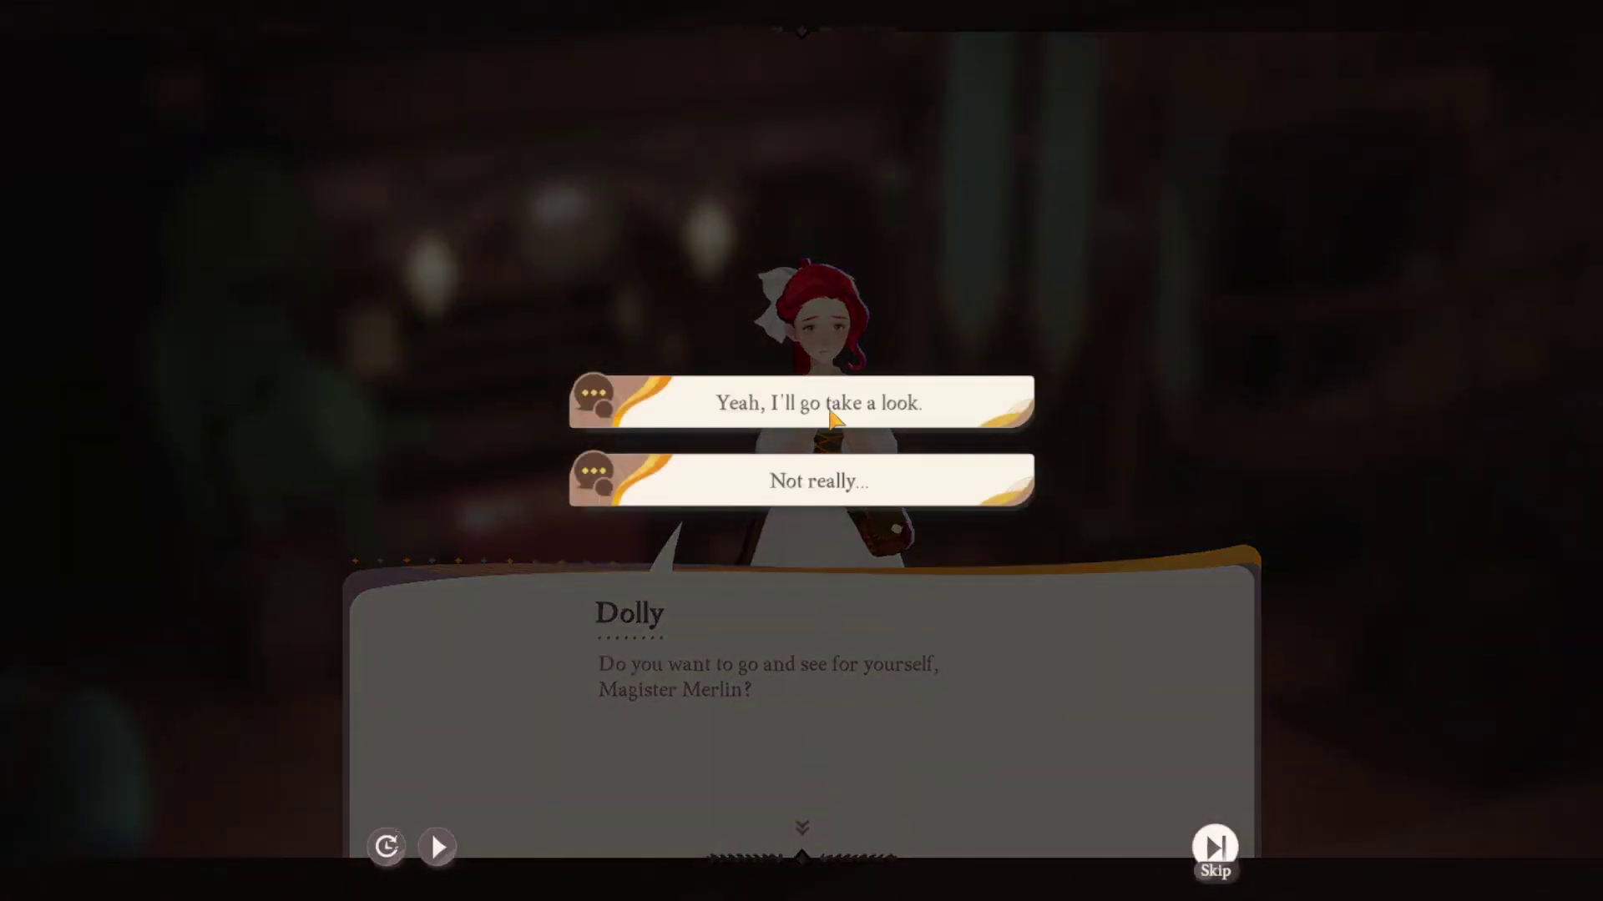
Step: Answer Dolly's question and advance her remaining lines to character selection
click(833, 418)
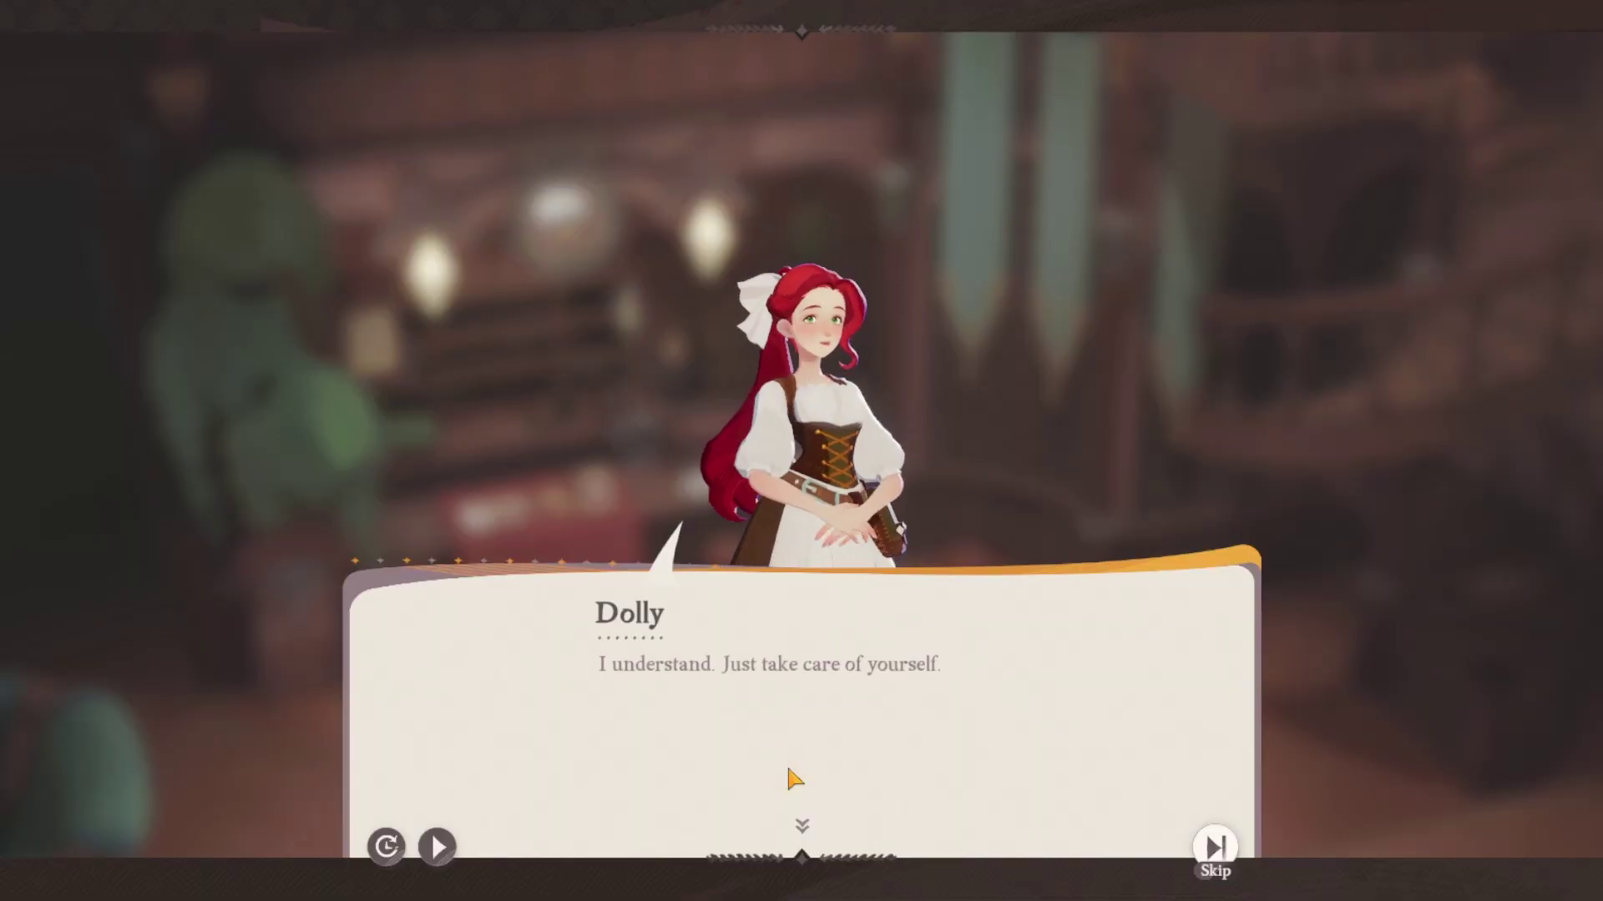
click(792, 779)
click(791, 779)
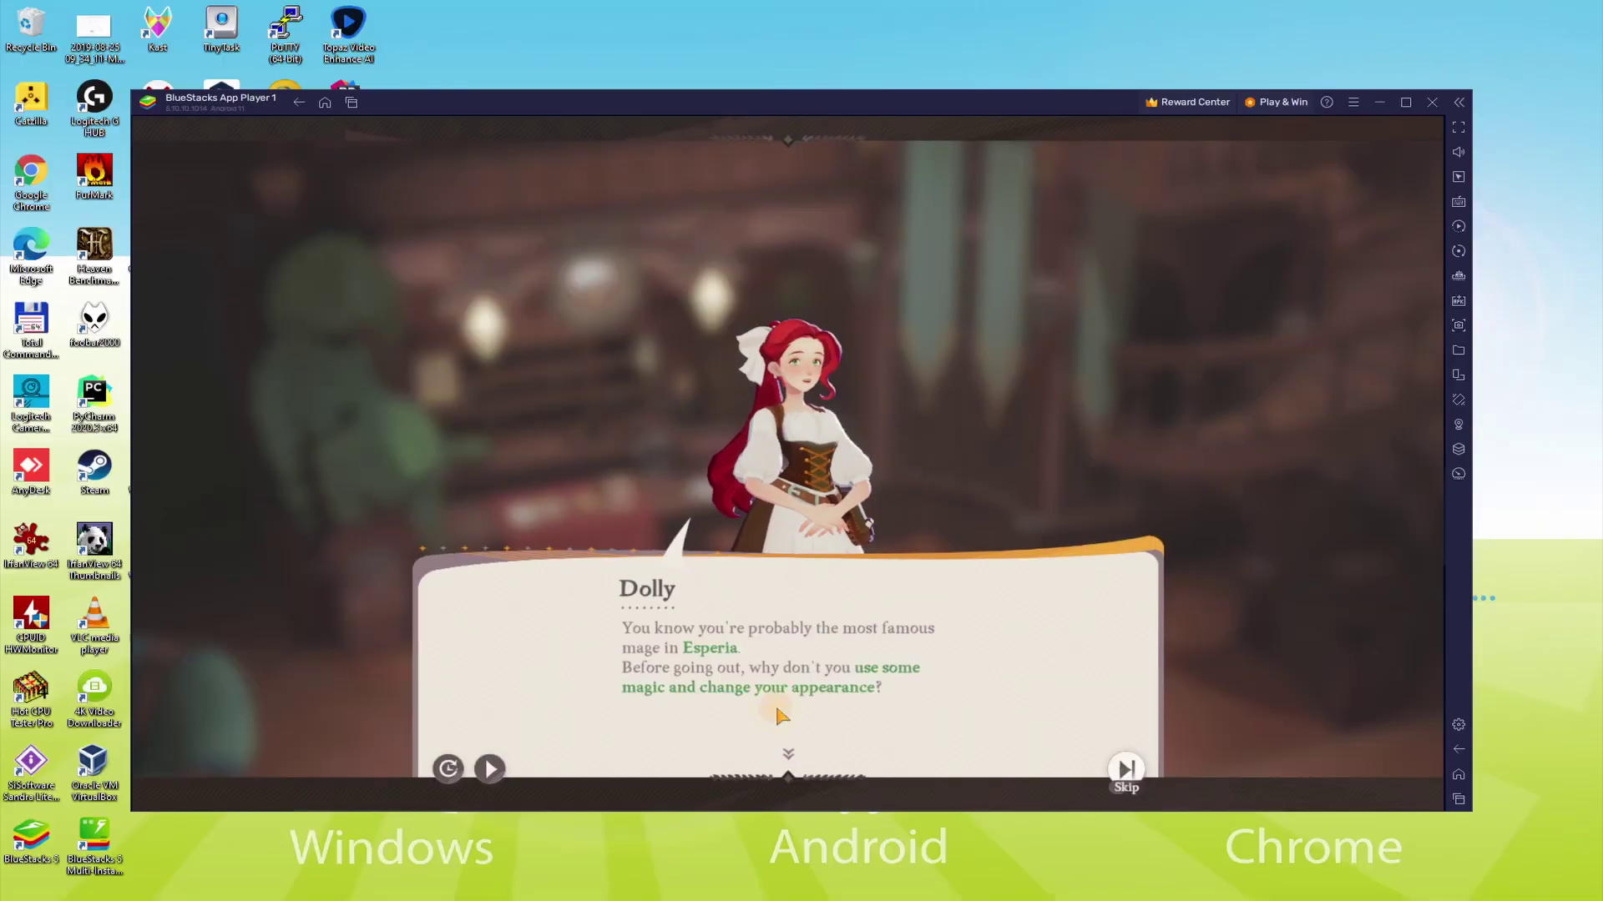
click(776, 705)
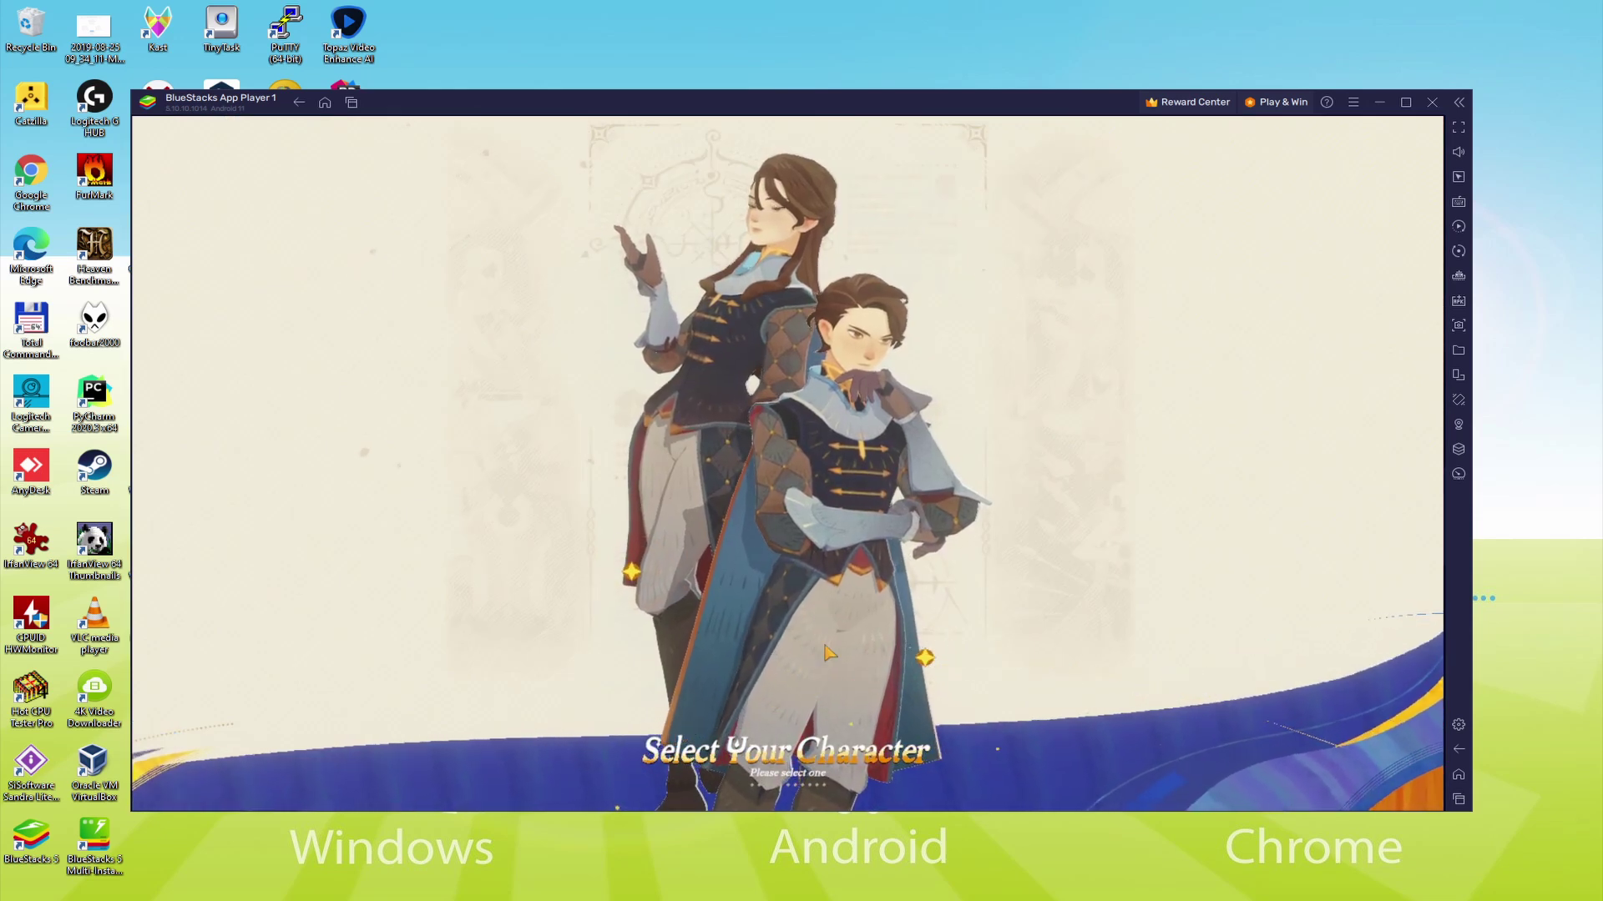
Step: Choose the short-haired hero, browse the Face and Other tabs, and pick Type B physique
click(723, 610)
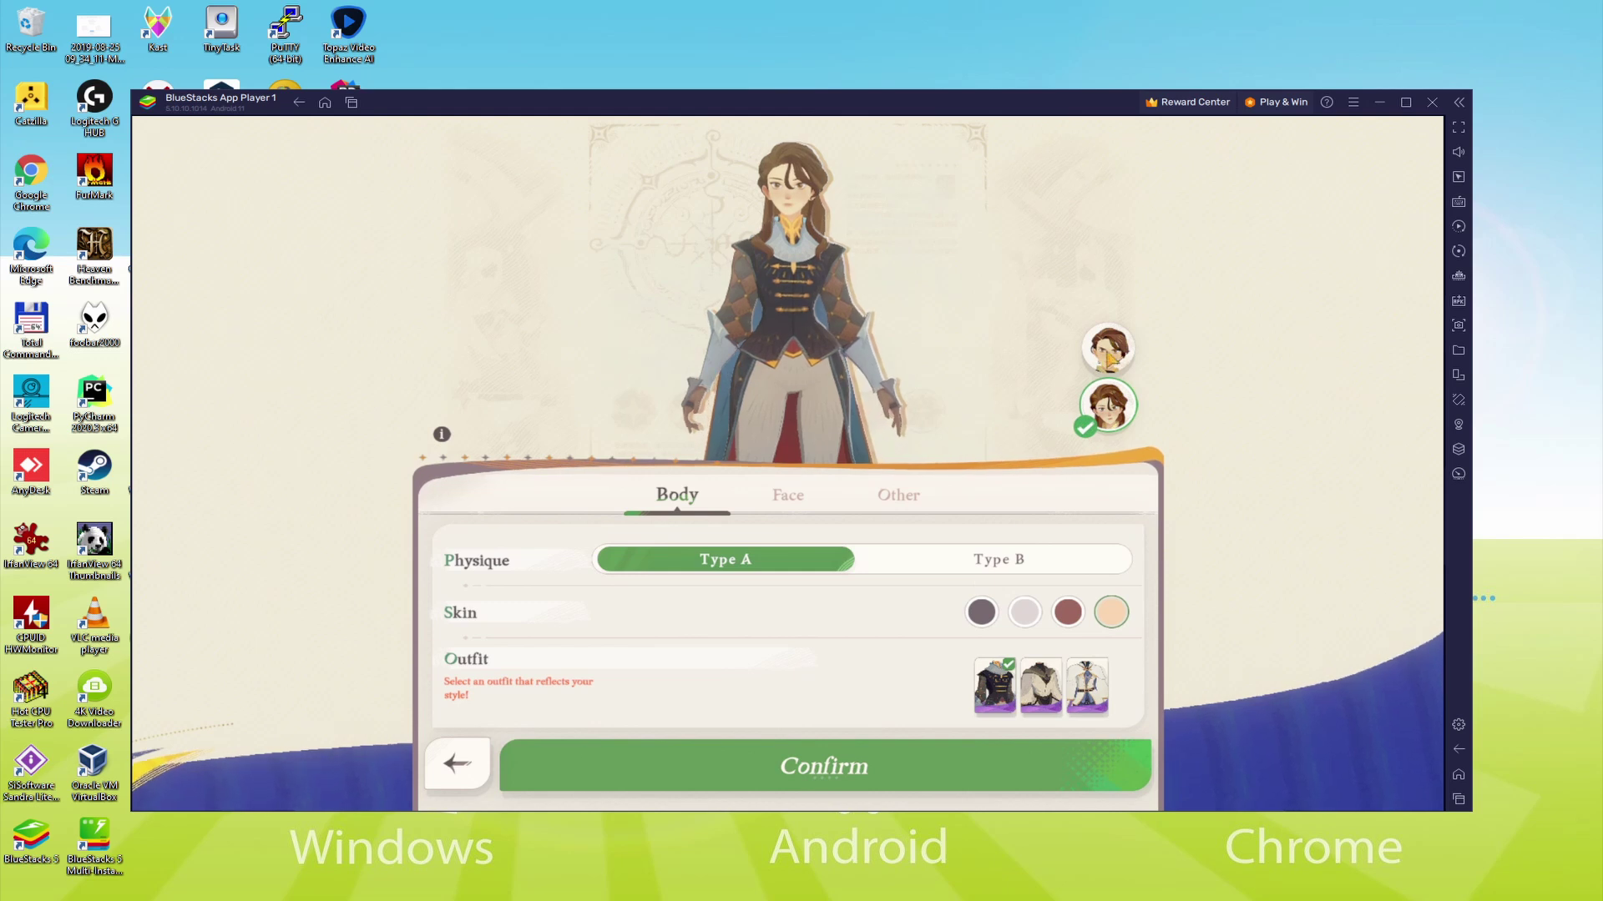
click(1107, 353)
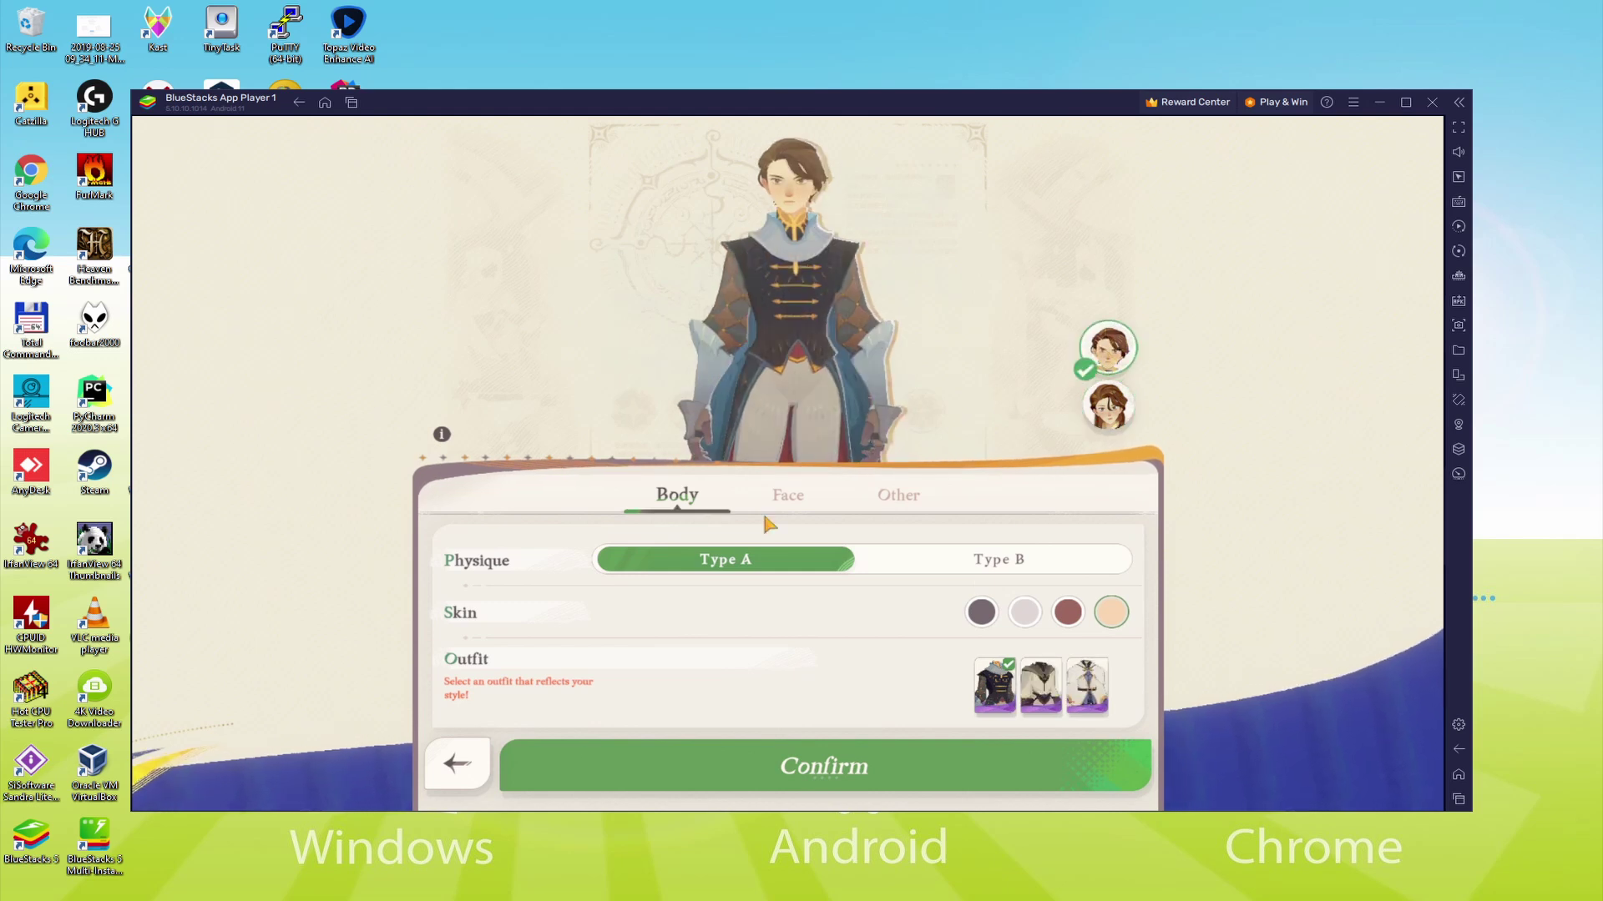
click(794, 498)
click(908, 502)
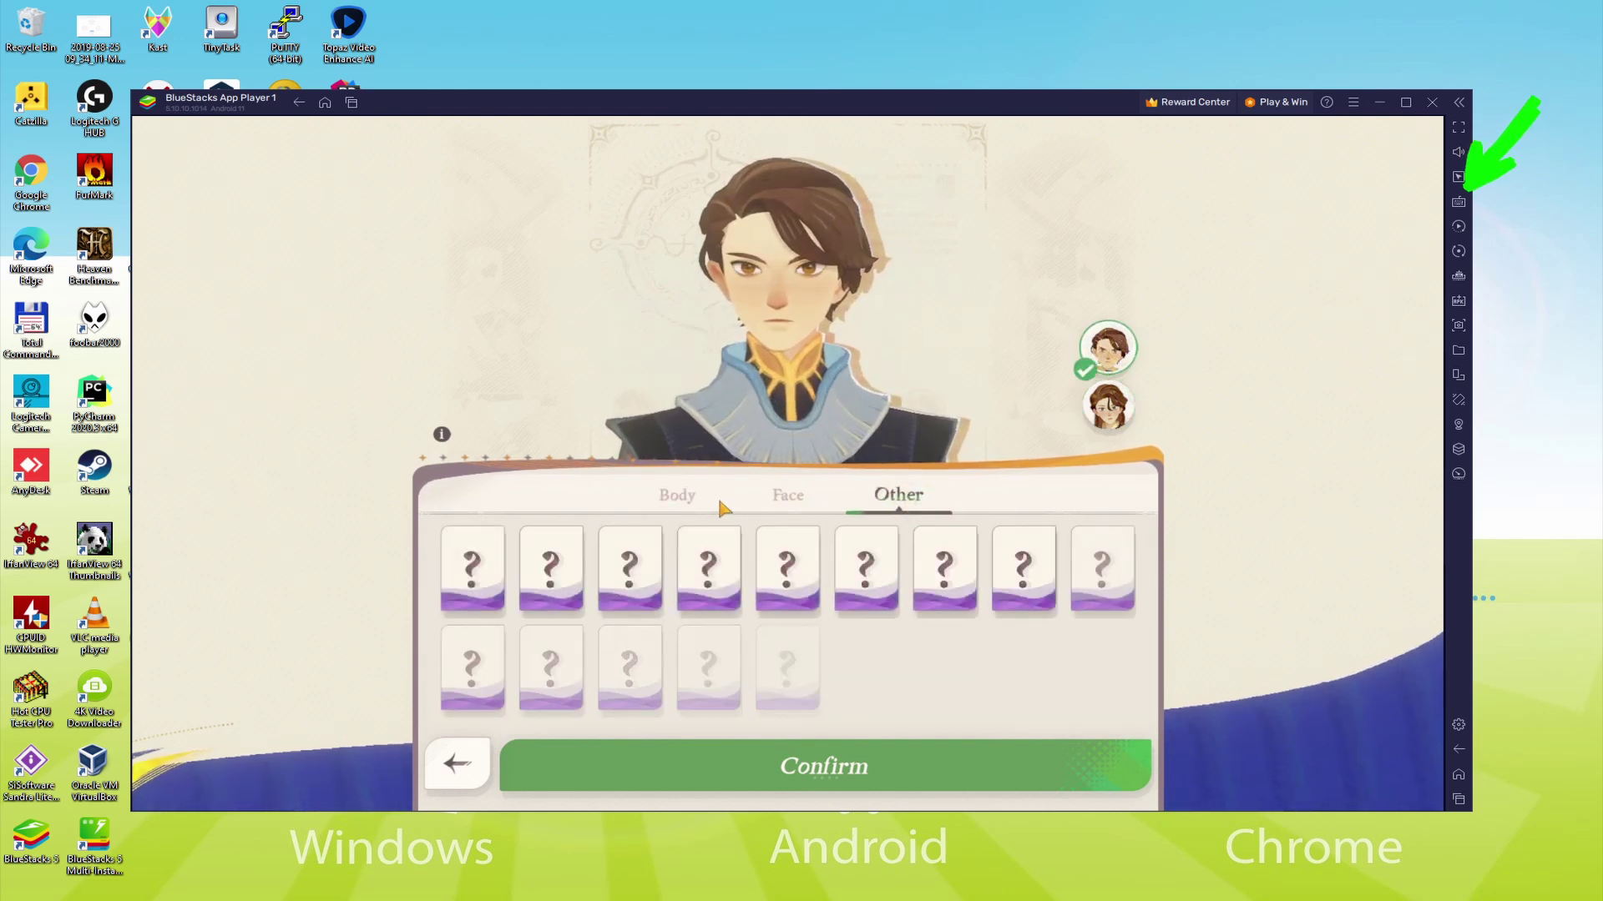
click(692, 502)
click(976, 563)
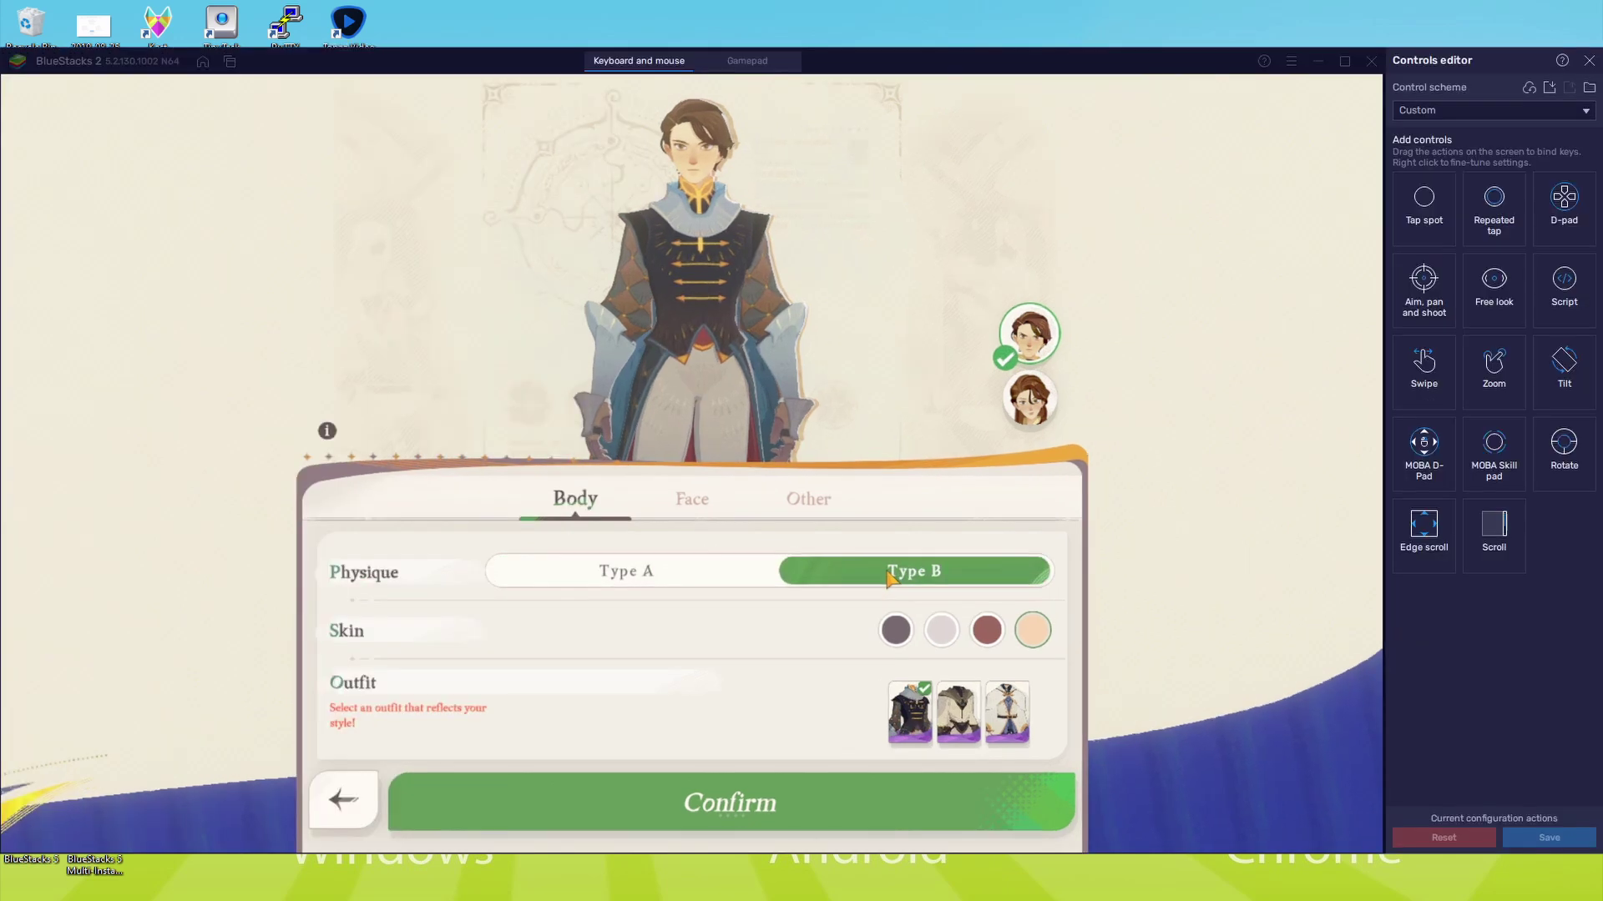
Step: Confirm the short-haired, Type B hero's appearance
click(707, 810)
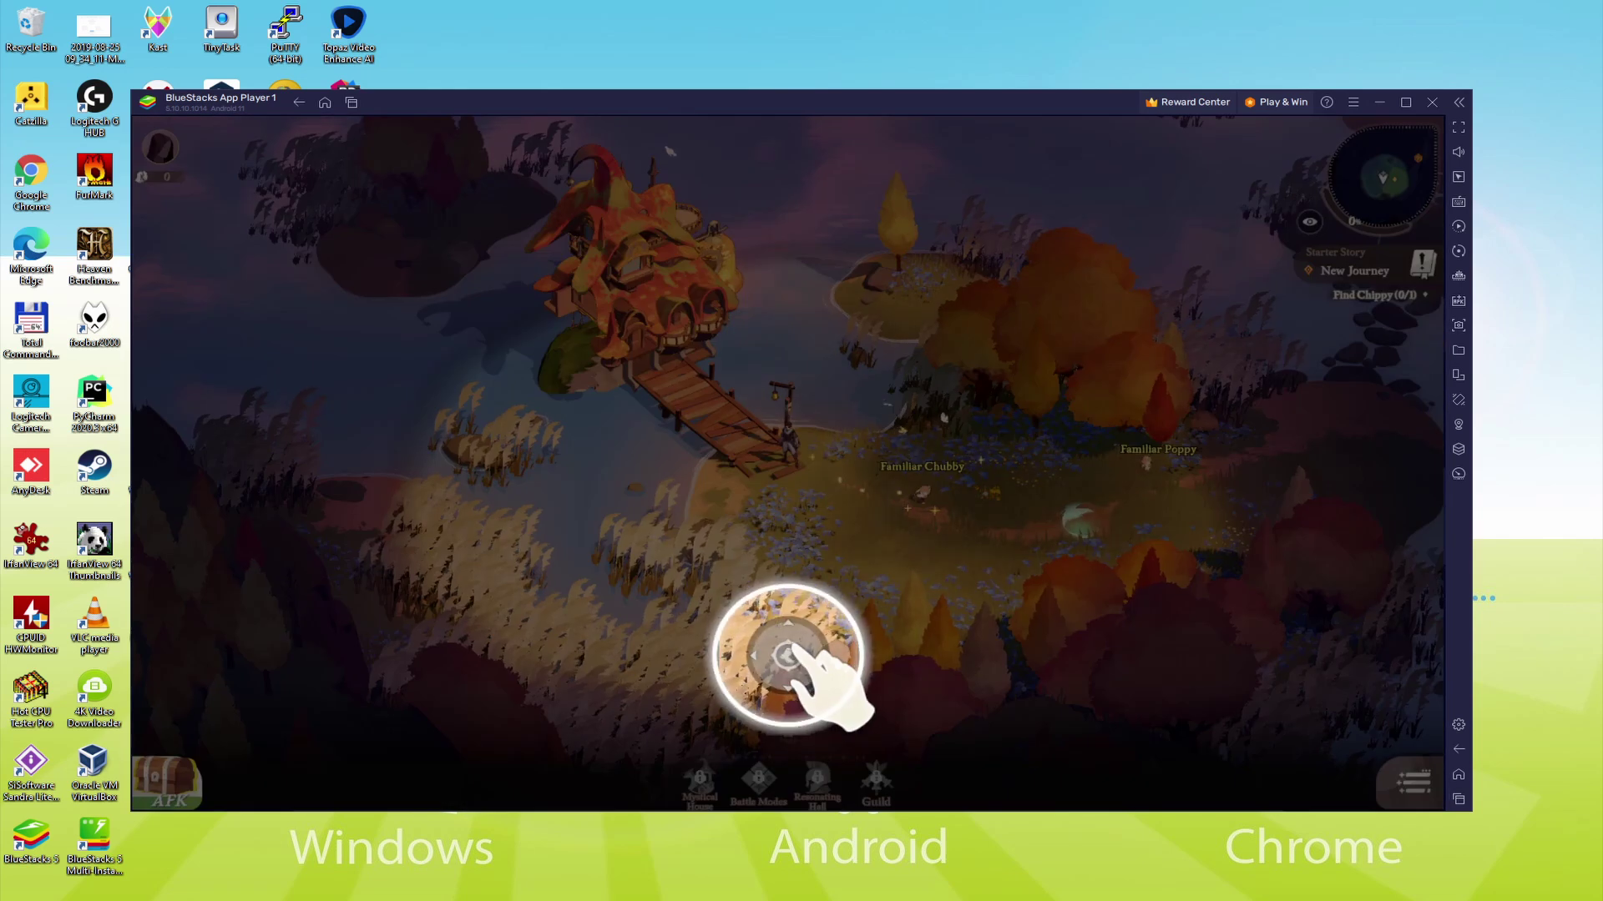
Step: Dismiss the movement hint, walk the hero off the bridge and up through the meadow, then open Settings
click(683, 615)
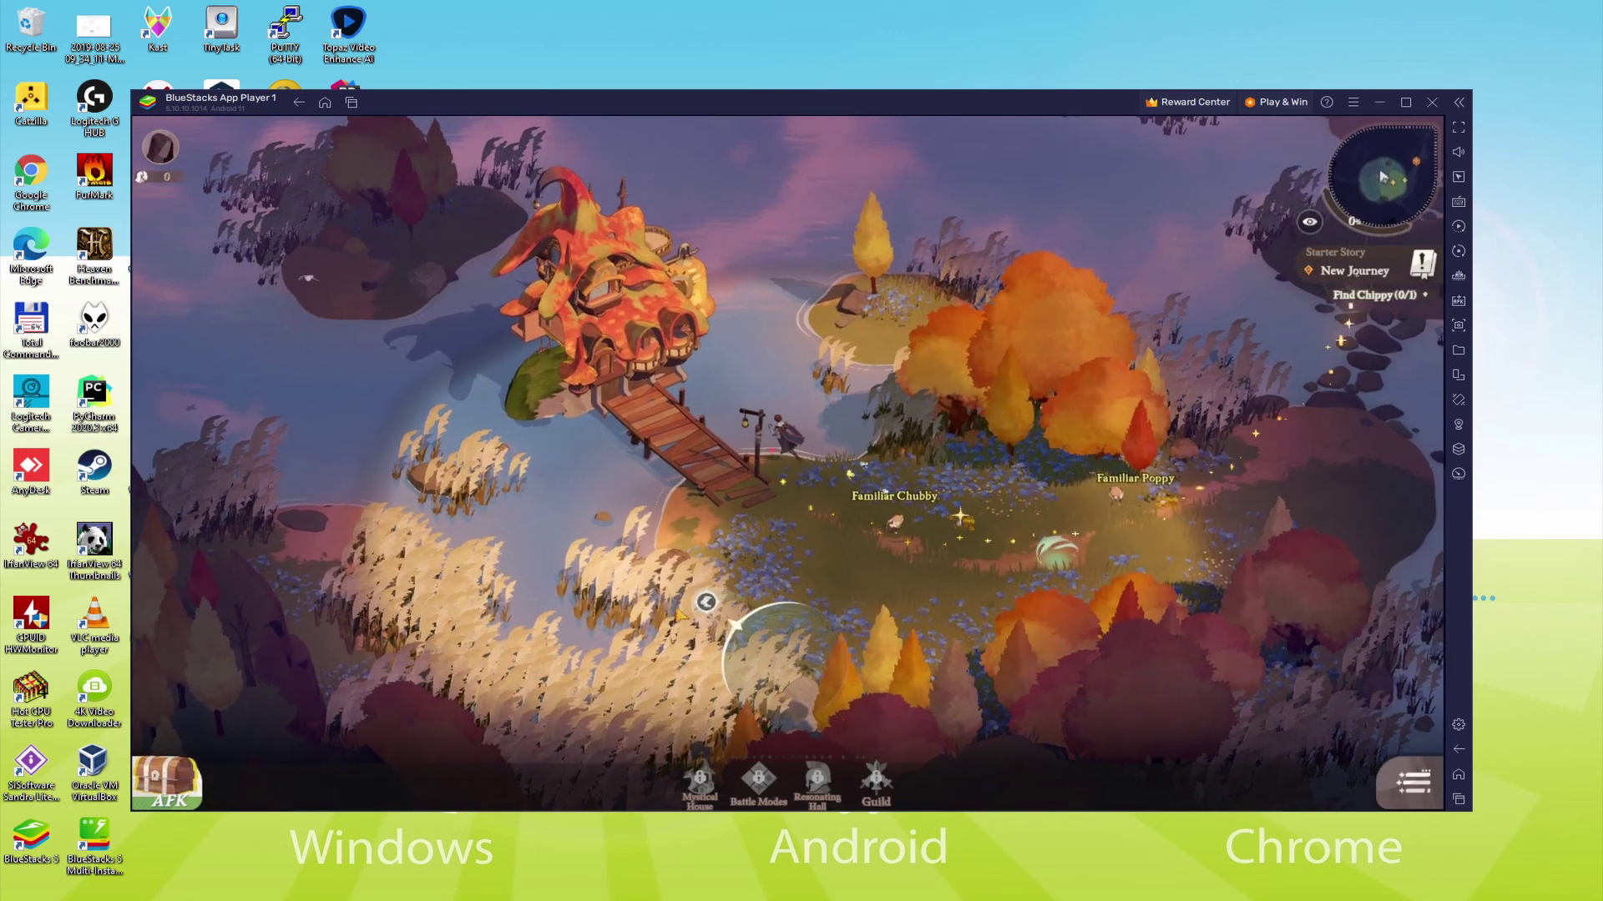
drag(681, 615, 978, 686)
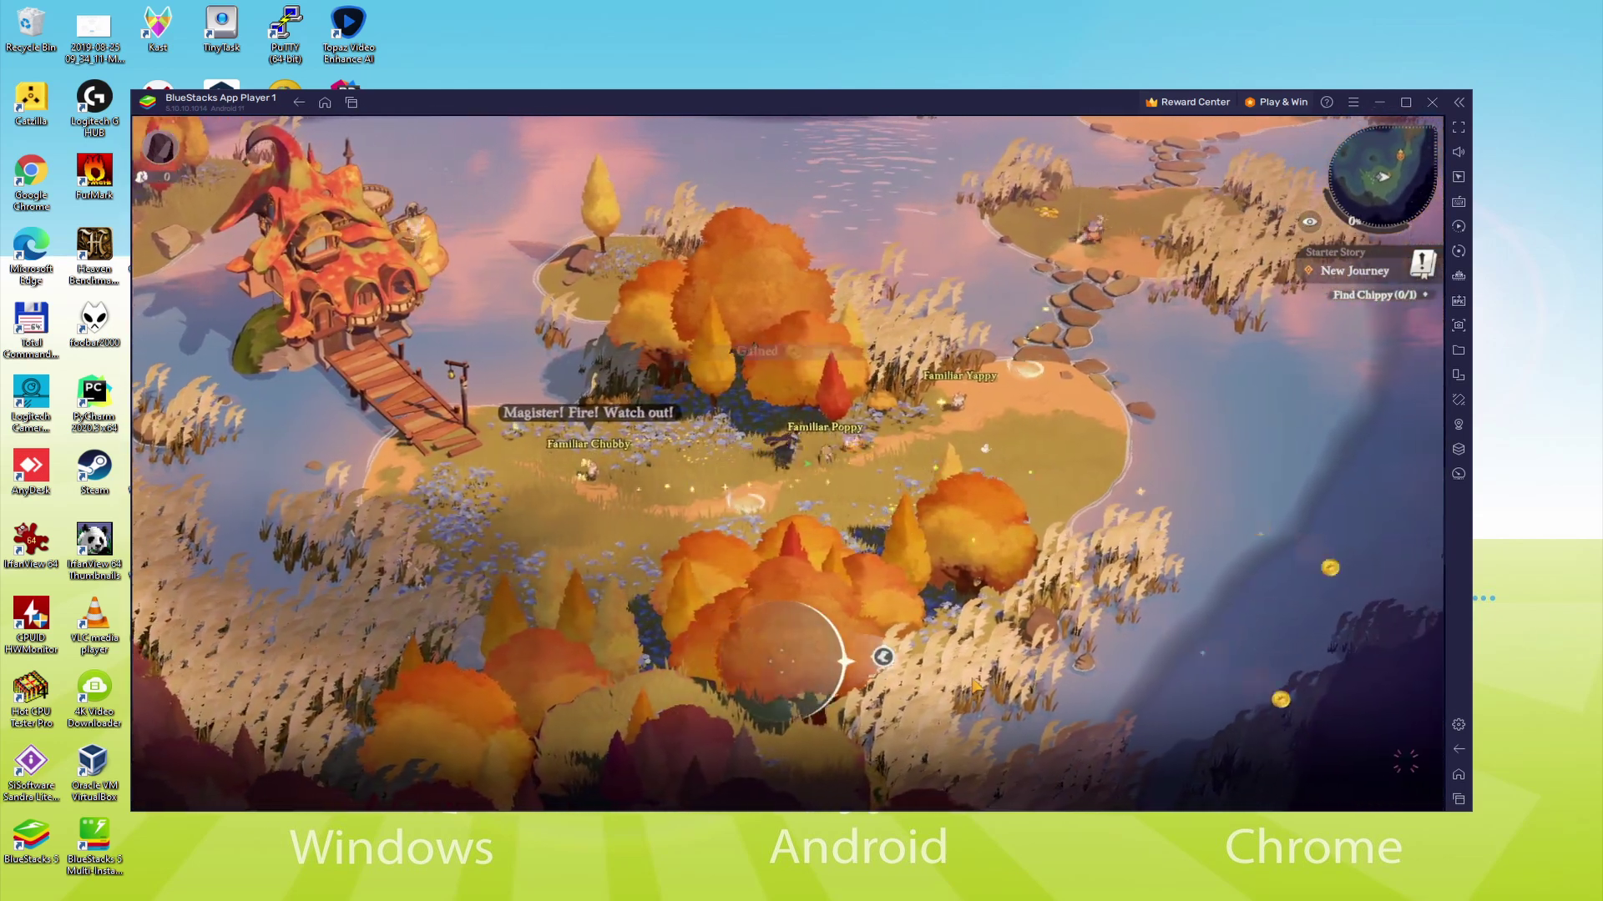
drag(977, 686, 970, 676)
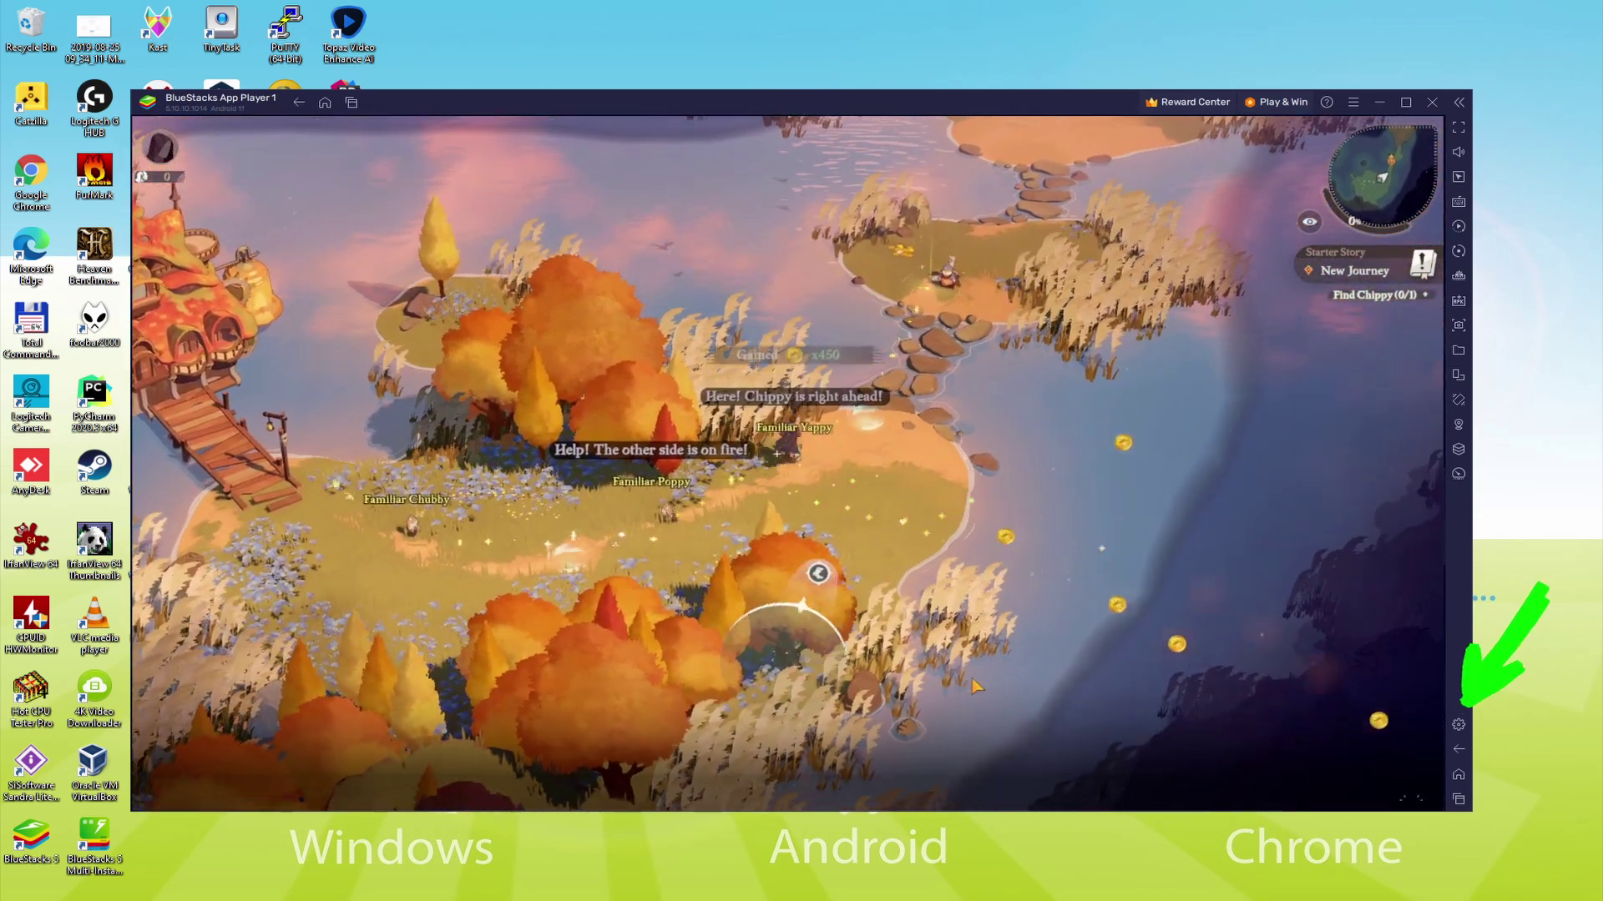
click(1458, 725)
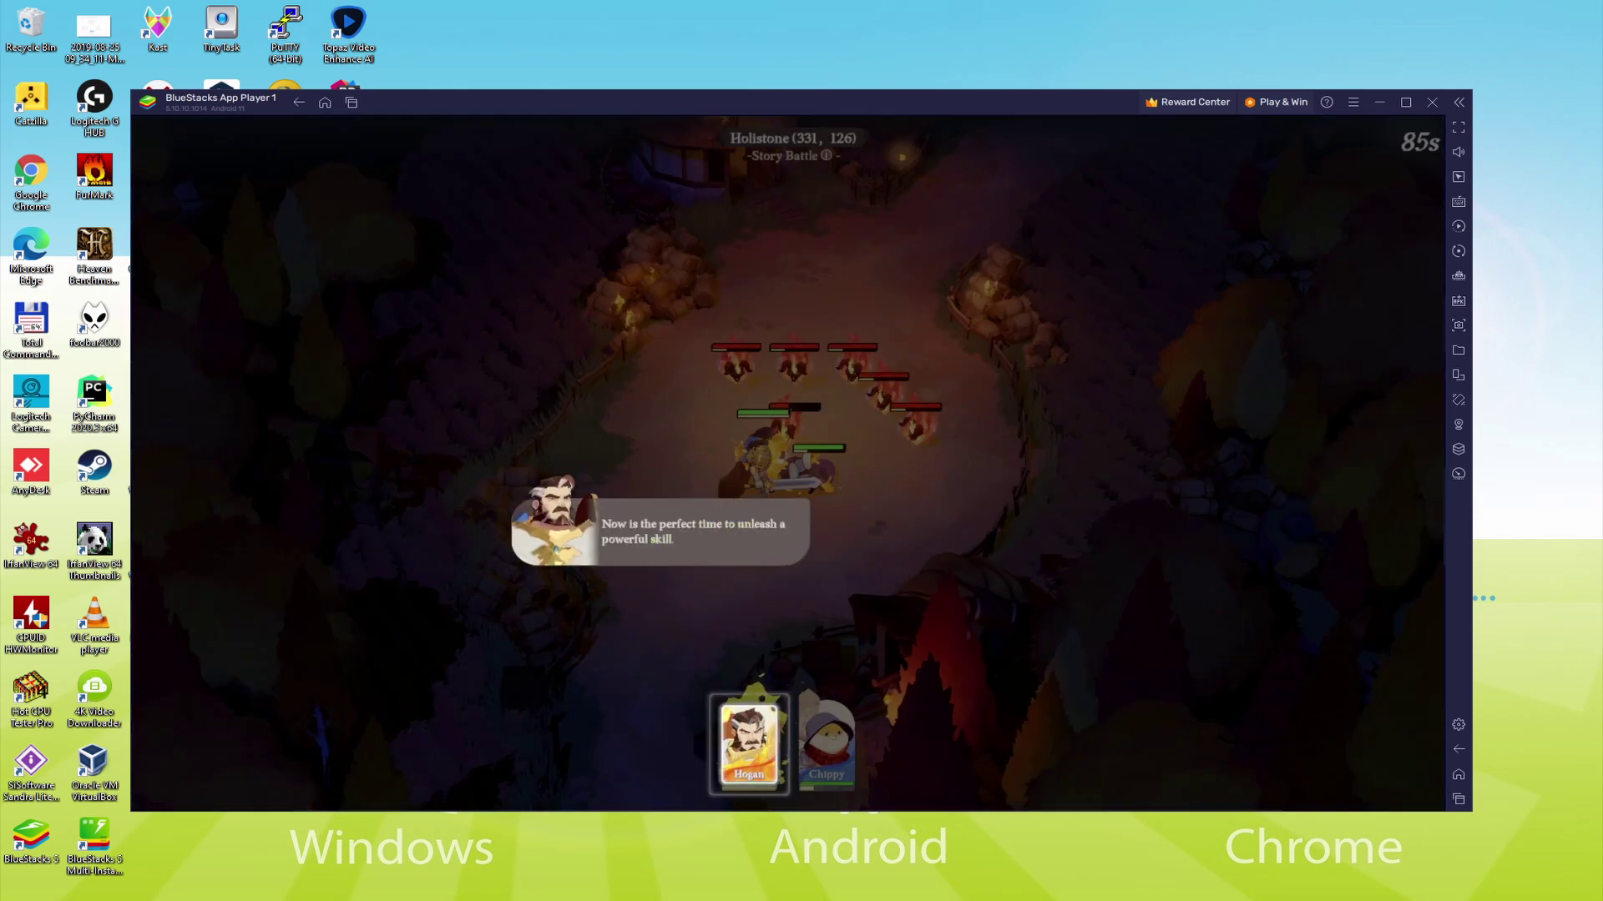
Step: Select Hogan's powerful skill card to place it in the Hollistone battle
click(749, 739)
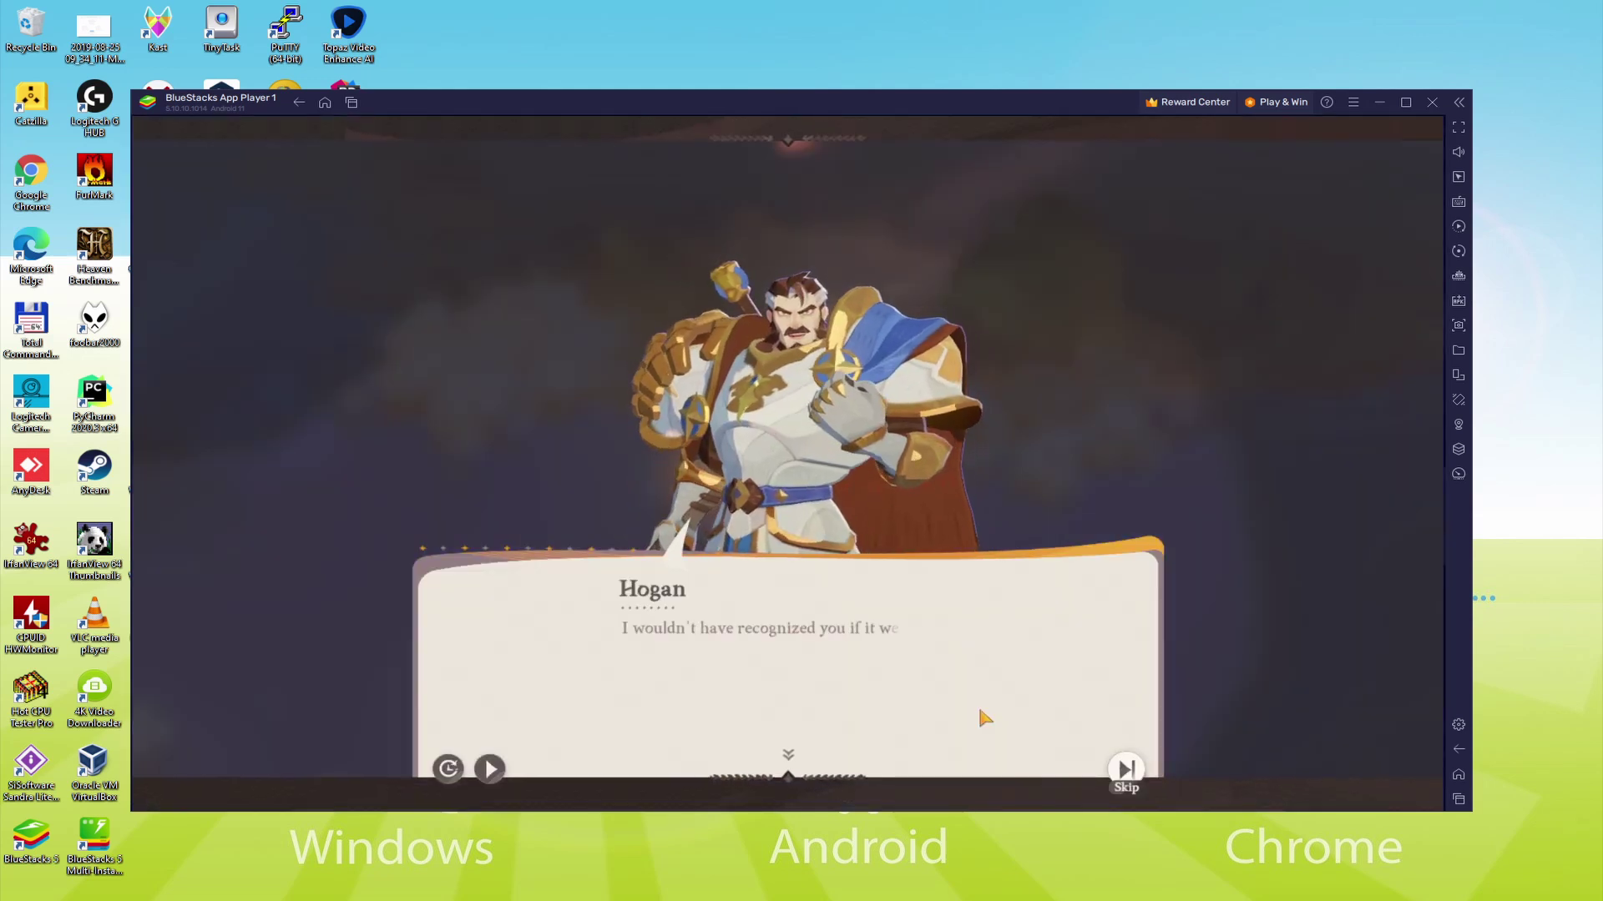
Step: Answer Hogan's first question and advance through his following lines
click(980, 710)
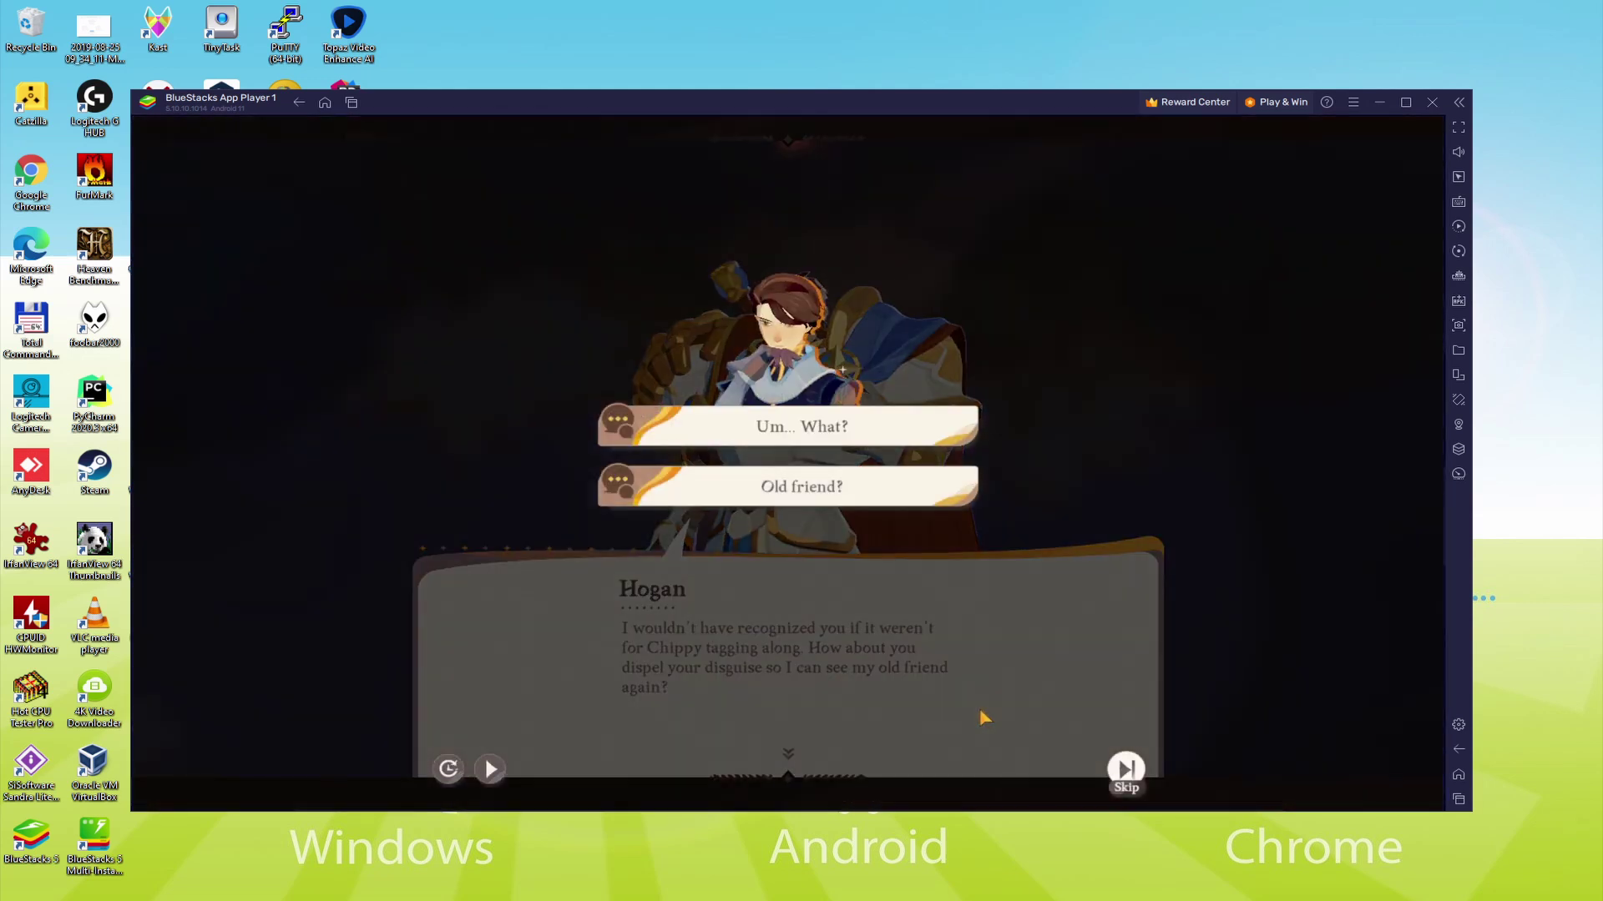
click(822, 516)
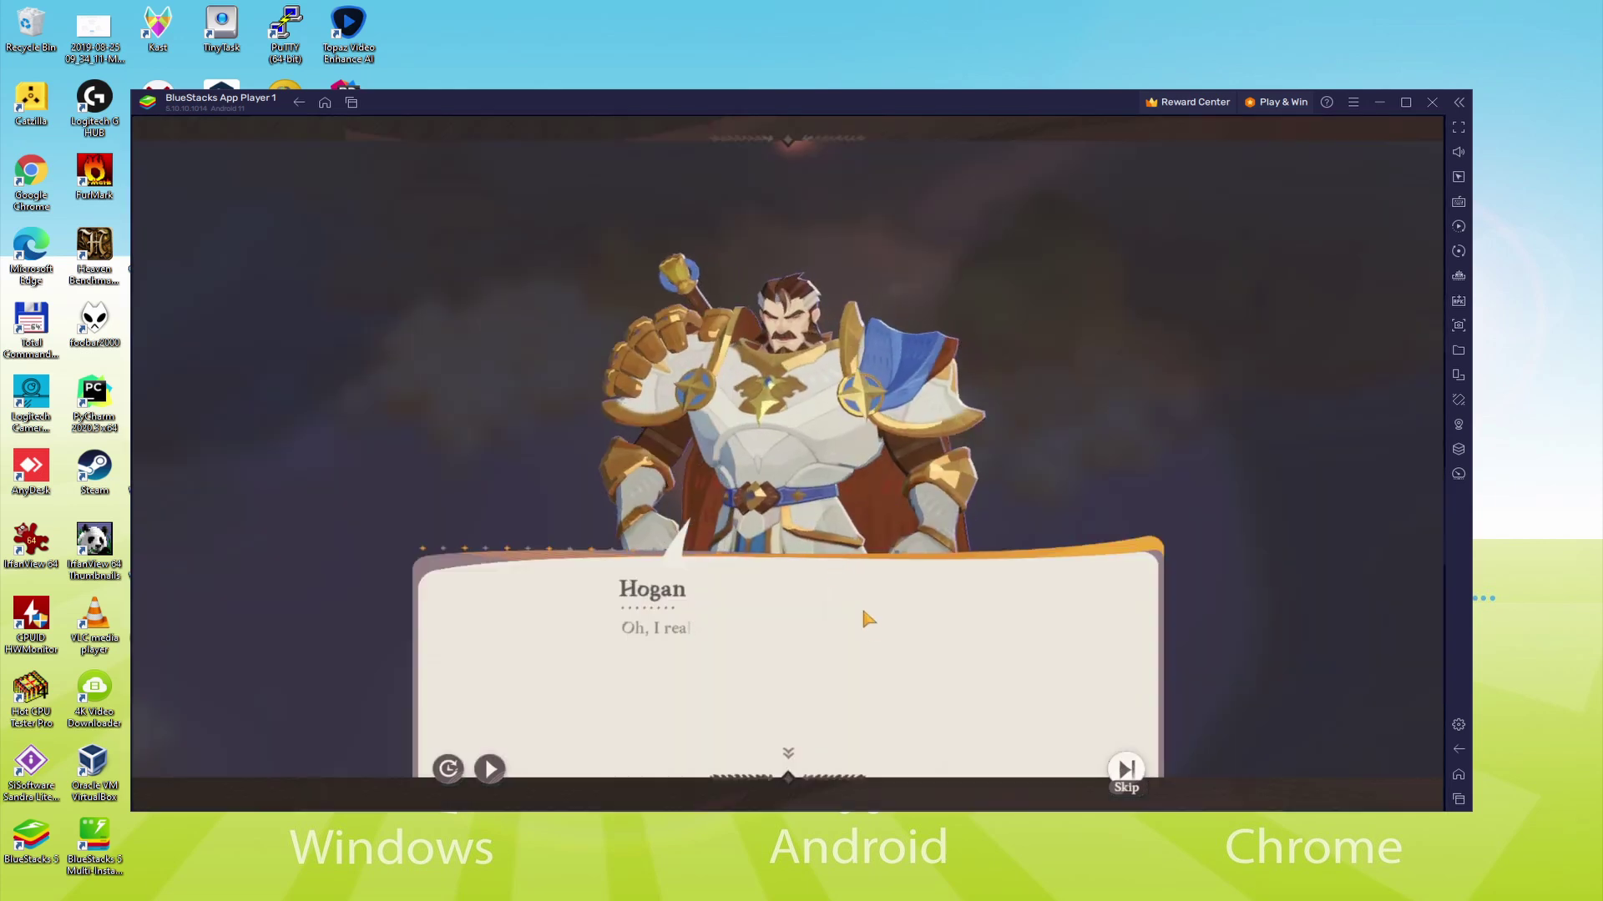
click(987, 668)
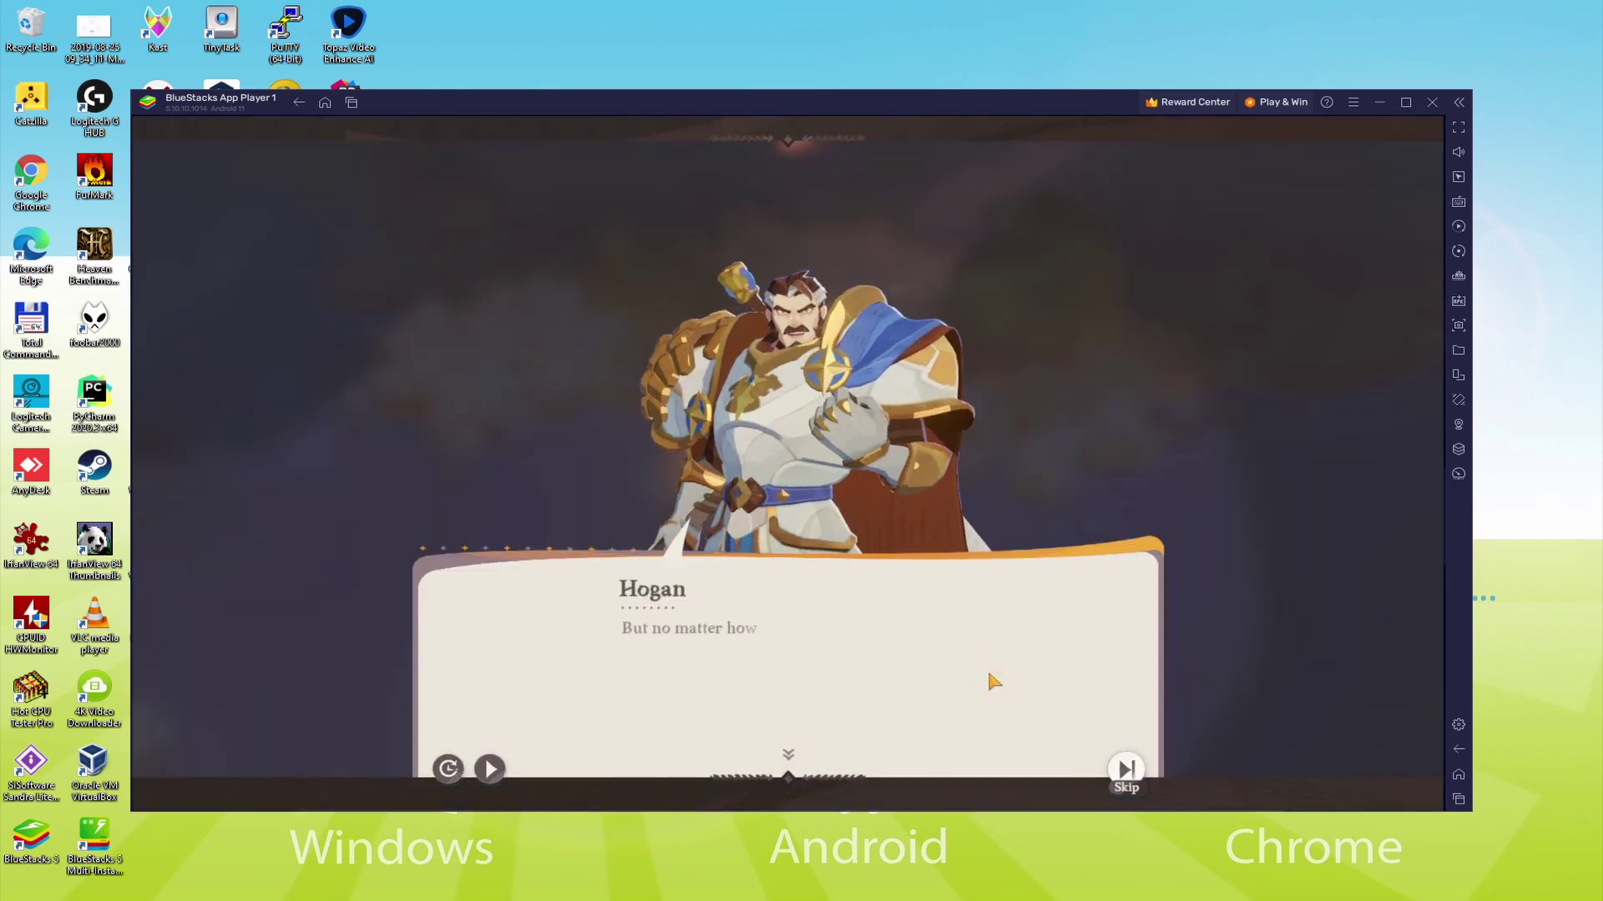
click(988, 675)
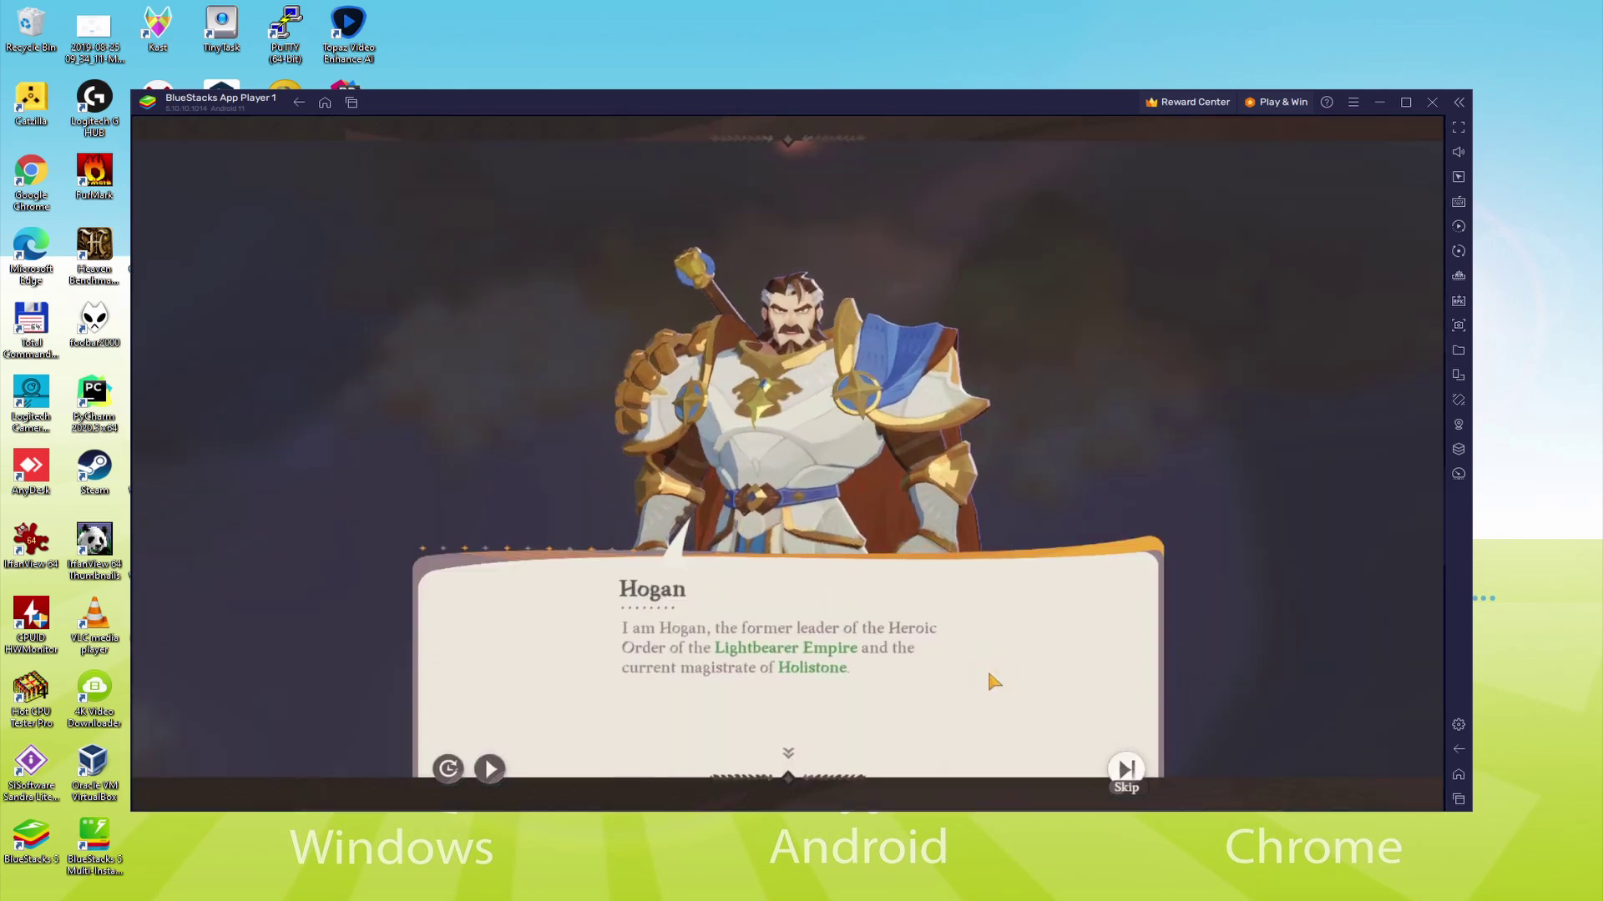
click(988, 676)
click(988, 676)
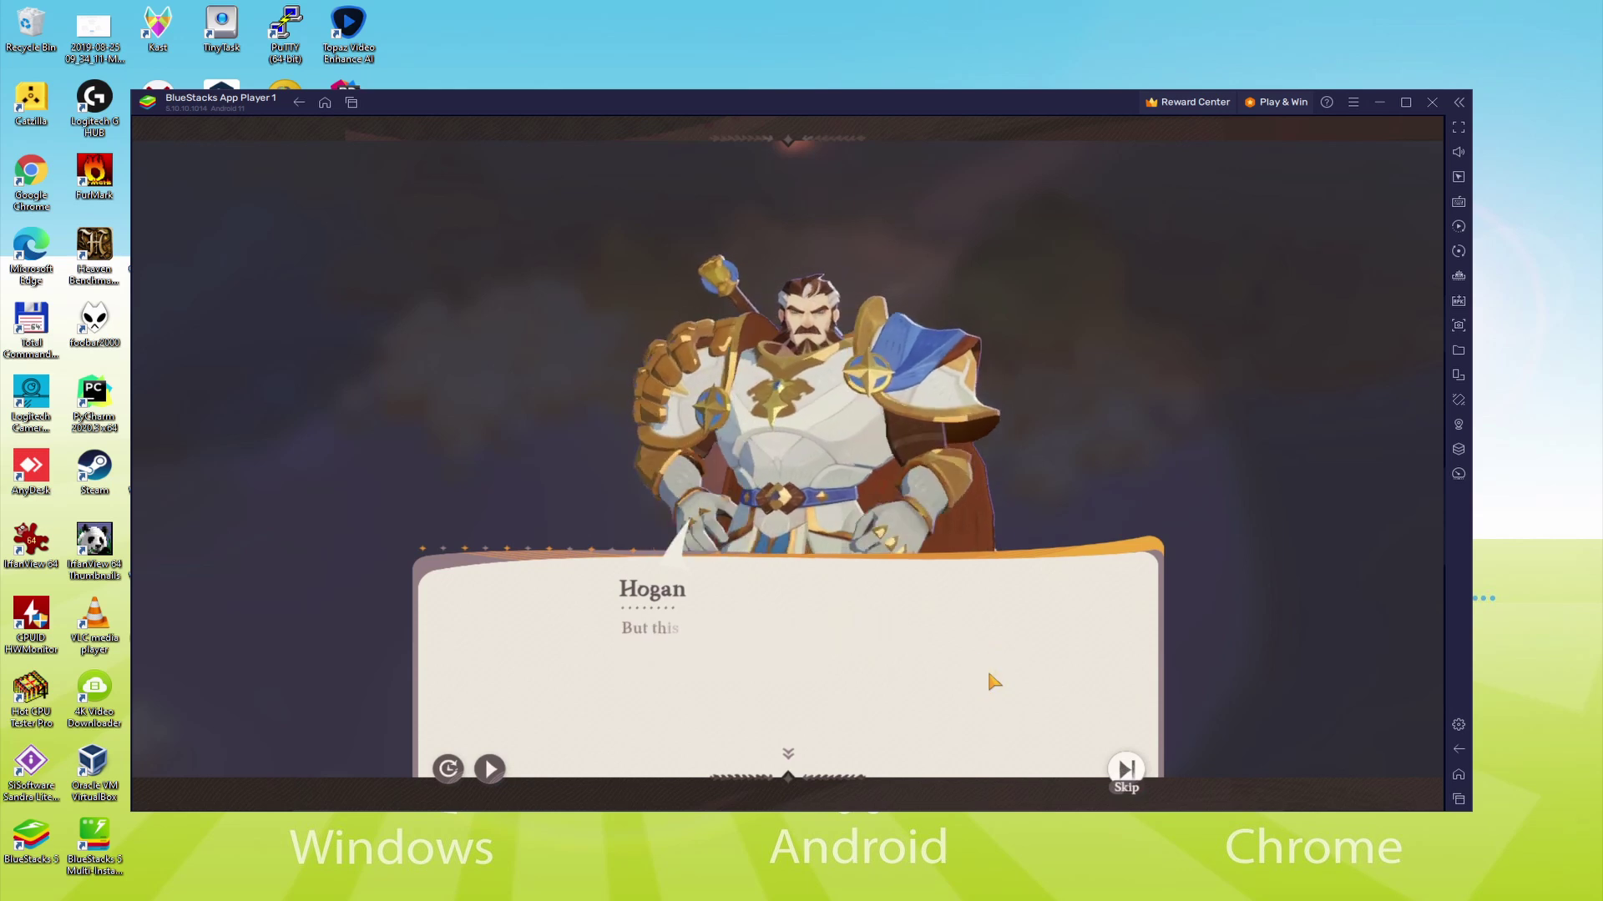
click(988, 674)
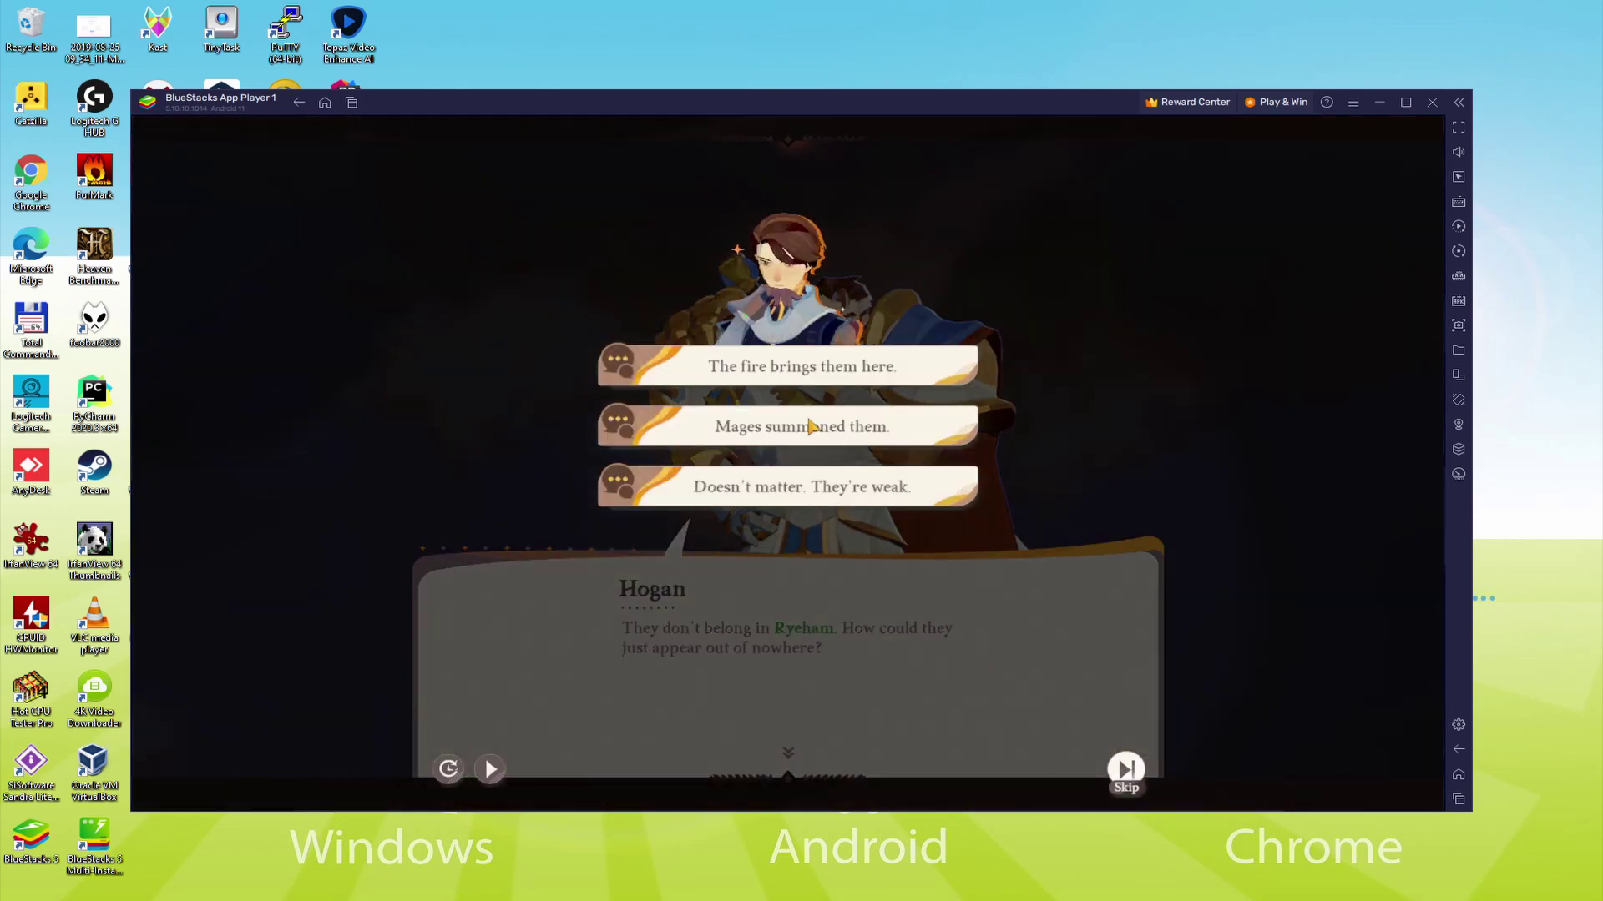
Step: Reply 'Mages summoned them.', end the conversation, and dismiss Chippy's tip
click(809, 427)
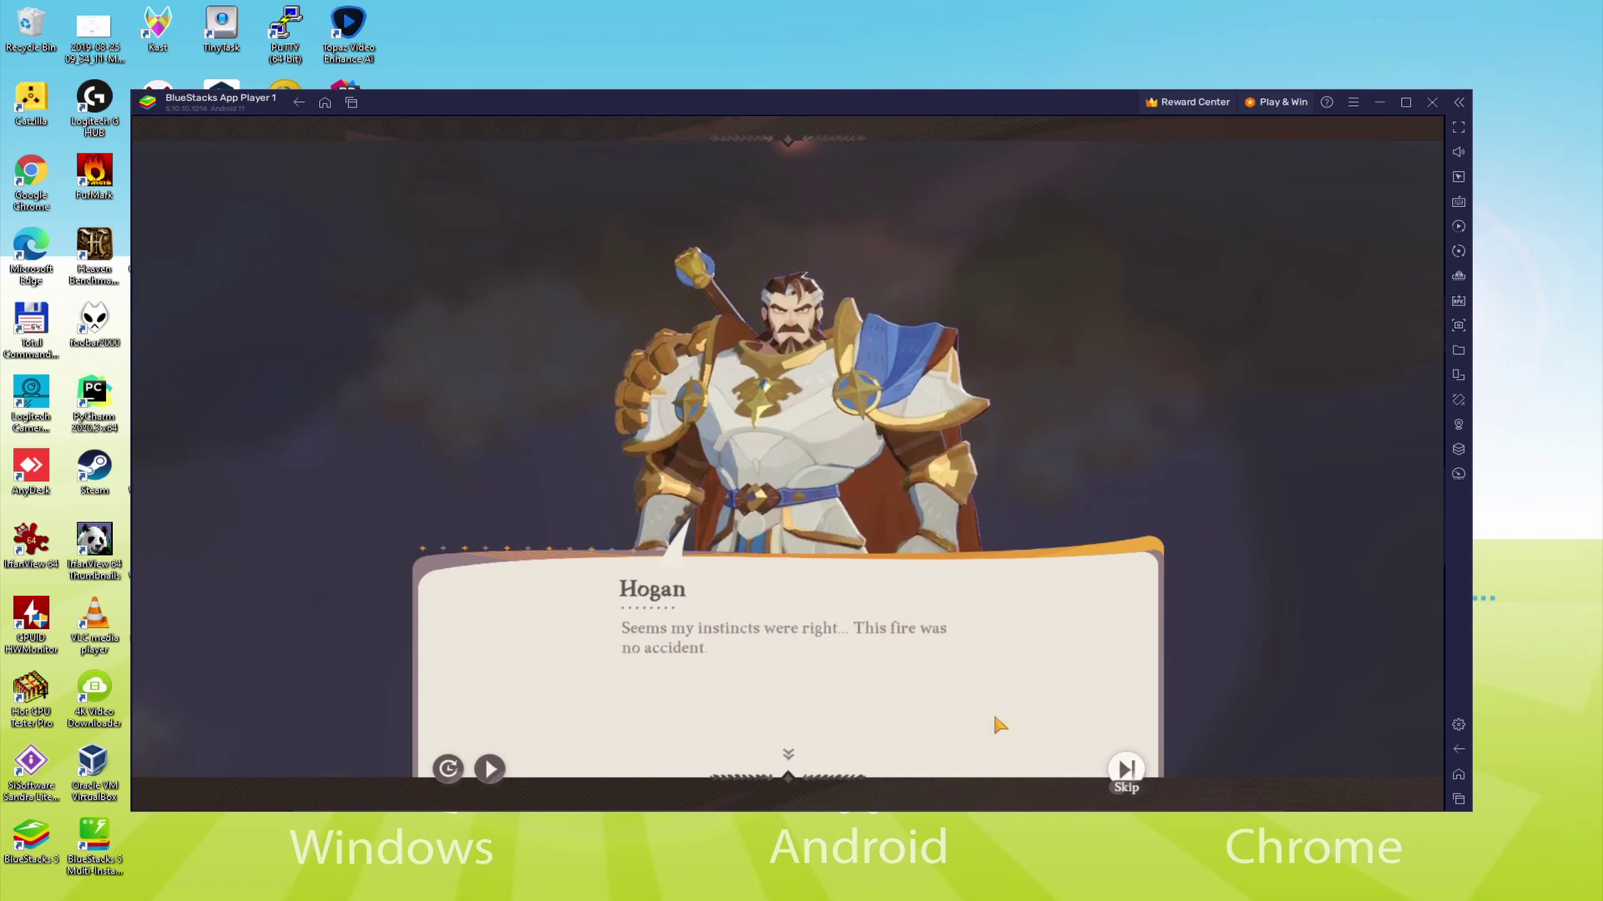
click(996, 718)
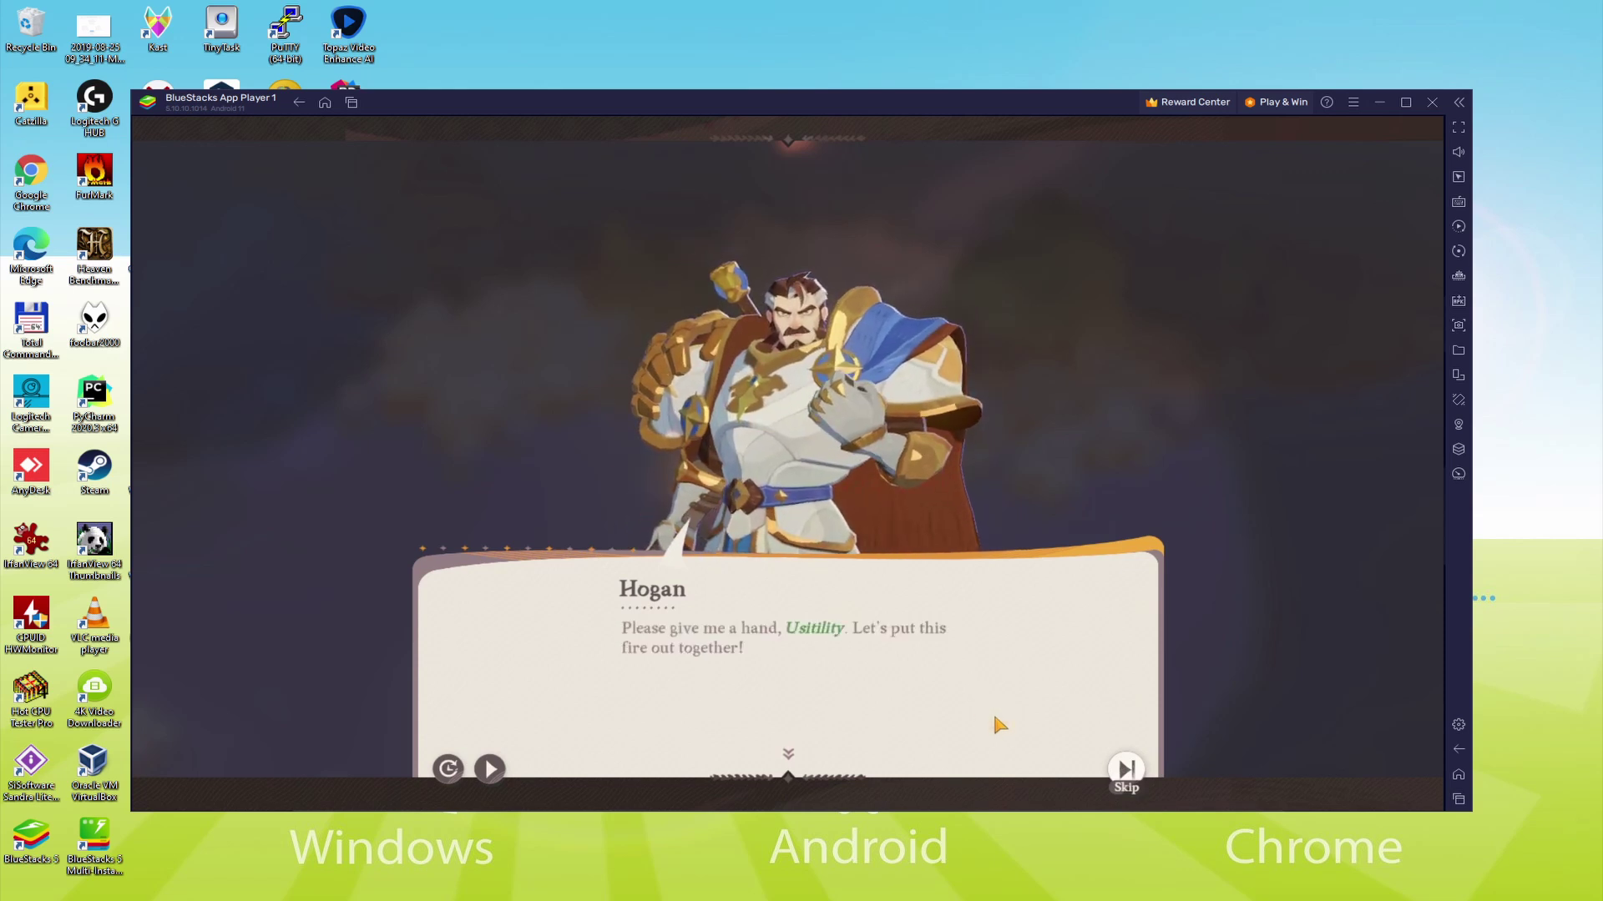
click(995, 723)
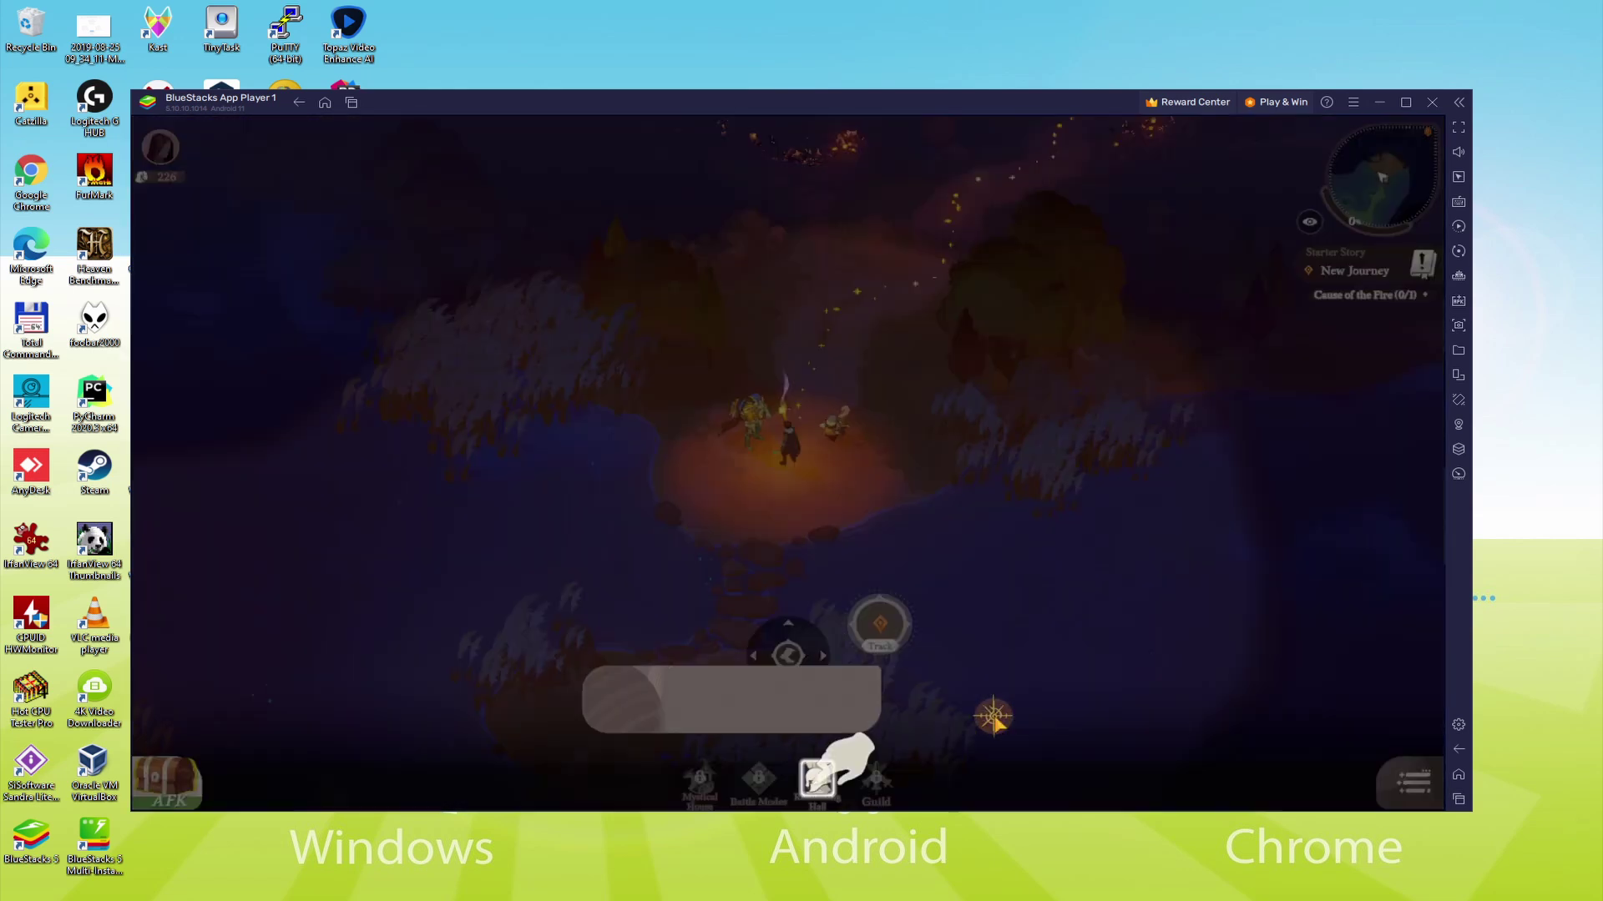
click(993, 711)
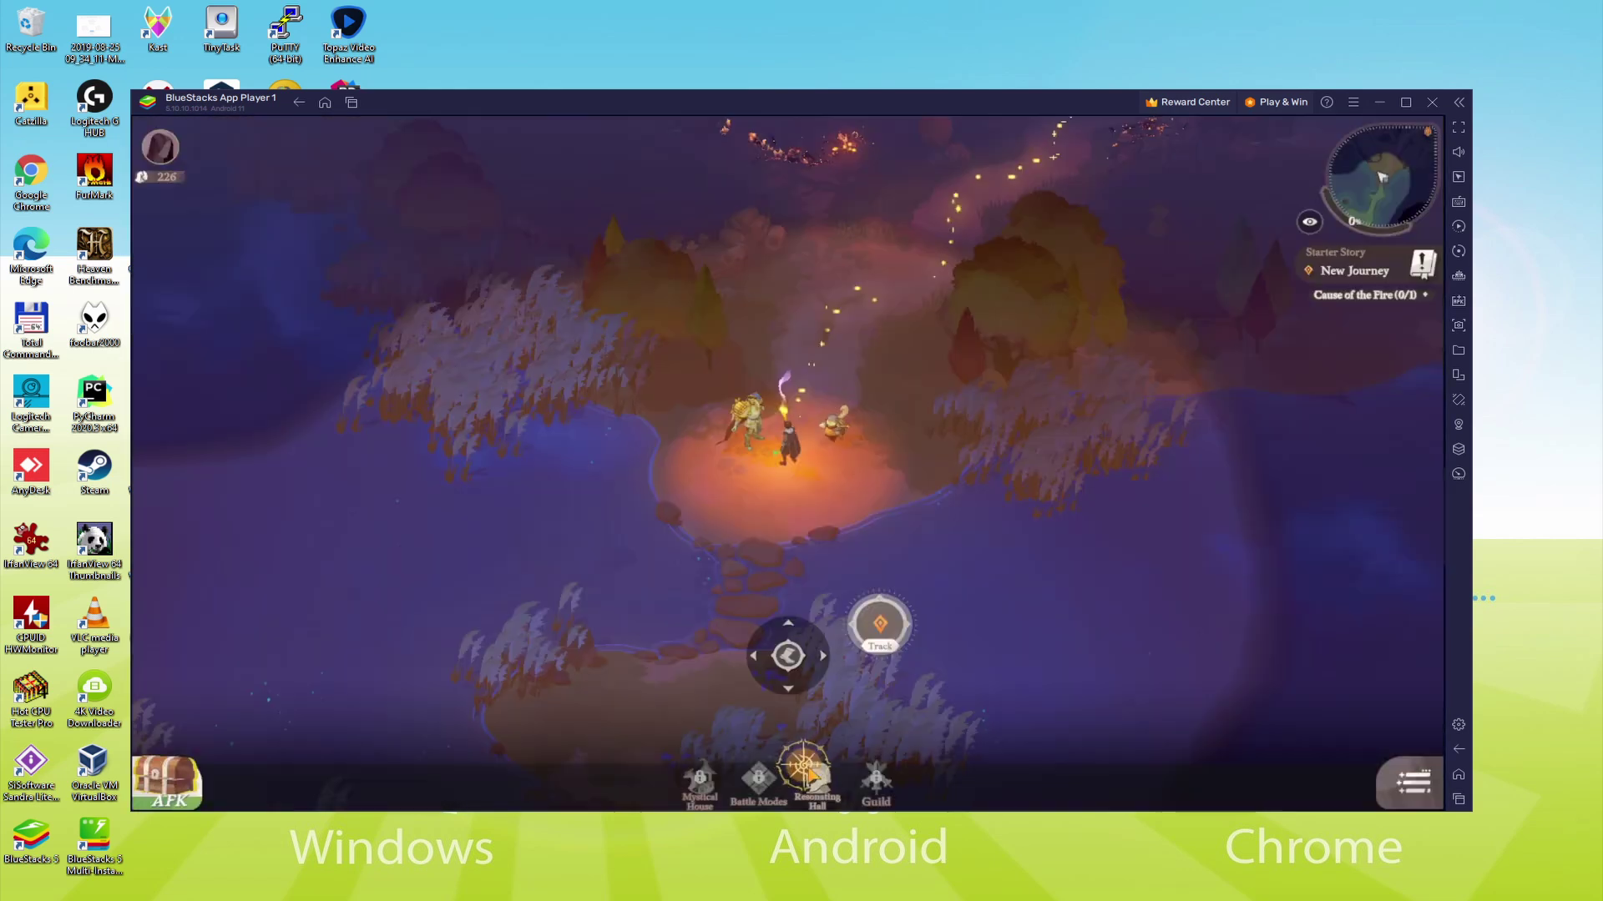